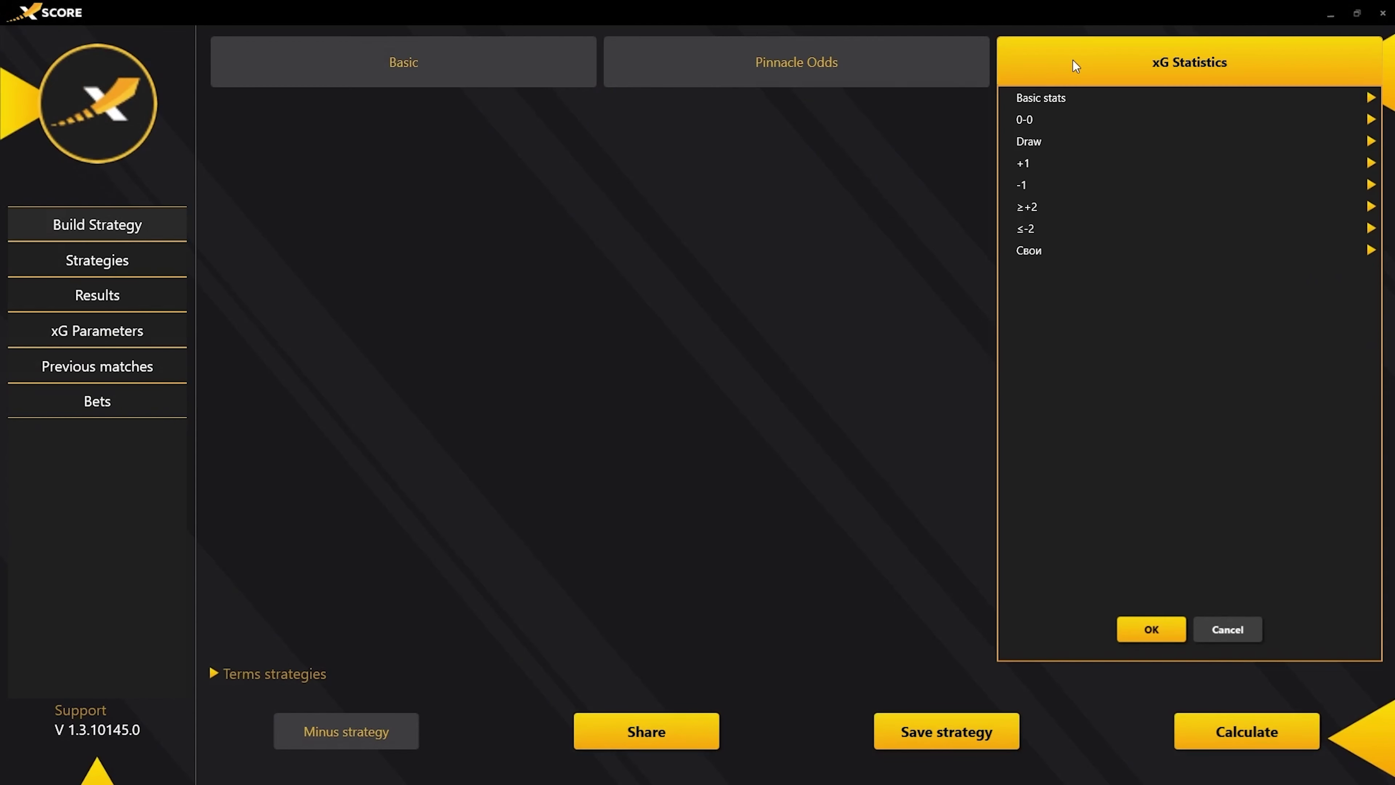
Browse the Basic stats xG filters, then close the list without adding any filter.
{"action": "left_click", "coordinate": [1372, 100]}
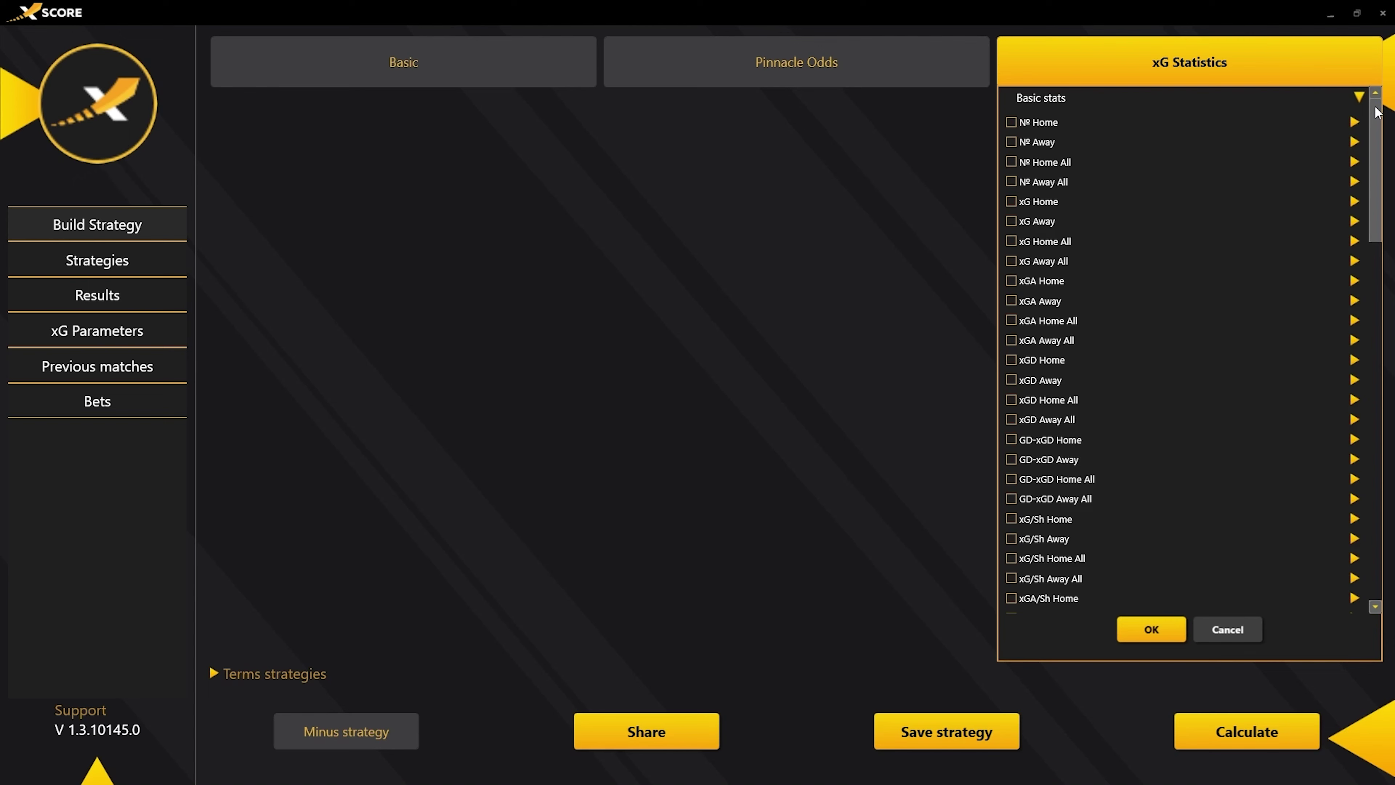
{"action": "mouse_move", "coordinate": [1377, 113]}
{"action": "left_mouse_down"}
{"action": "mouse_move", "coordinate": [1380, 484]}
{"action": "mouse_move", "coordinate": [1376, 144]}
{"action": "mouse_move", "coordinate": [1360, 102]}
{"action": "left_mouse_up"}
{"action": "left_click", "coordinate": [1358, 99]}
{"action": "left_click", "coordinate": [1139, 624]}
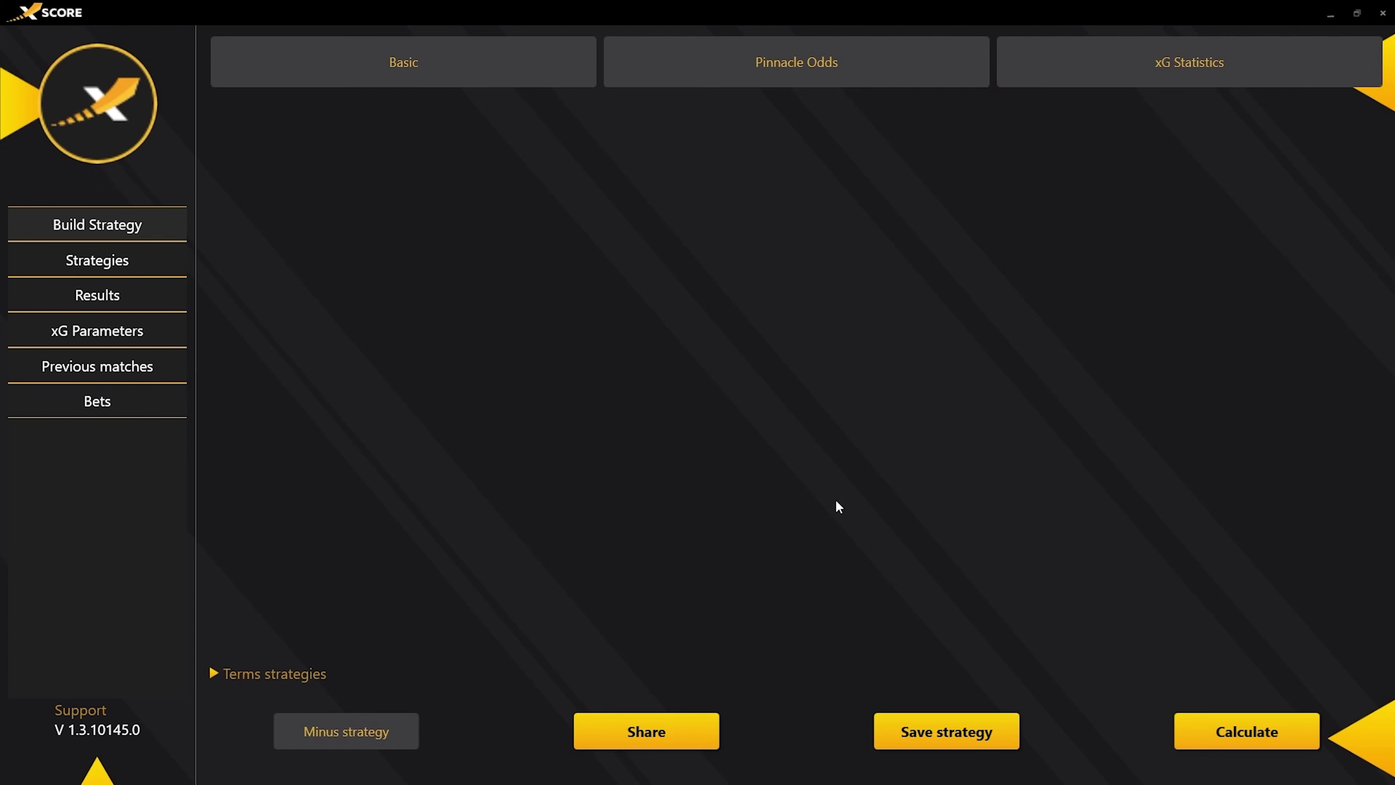
{"action": "left_click", "coordinate": [661, 77]}
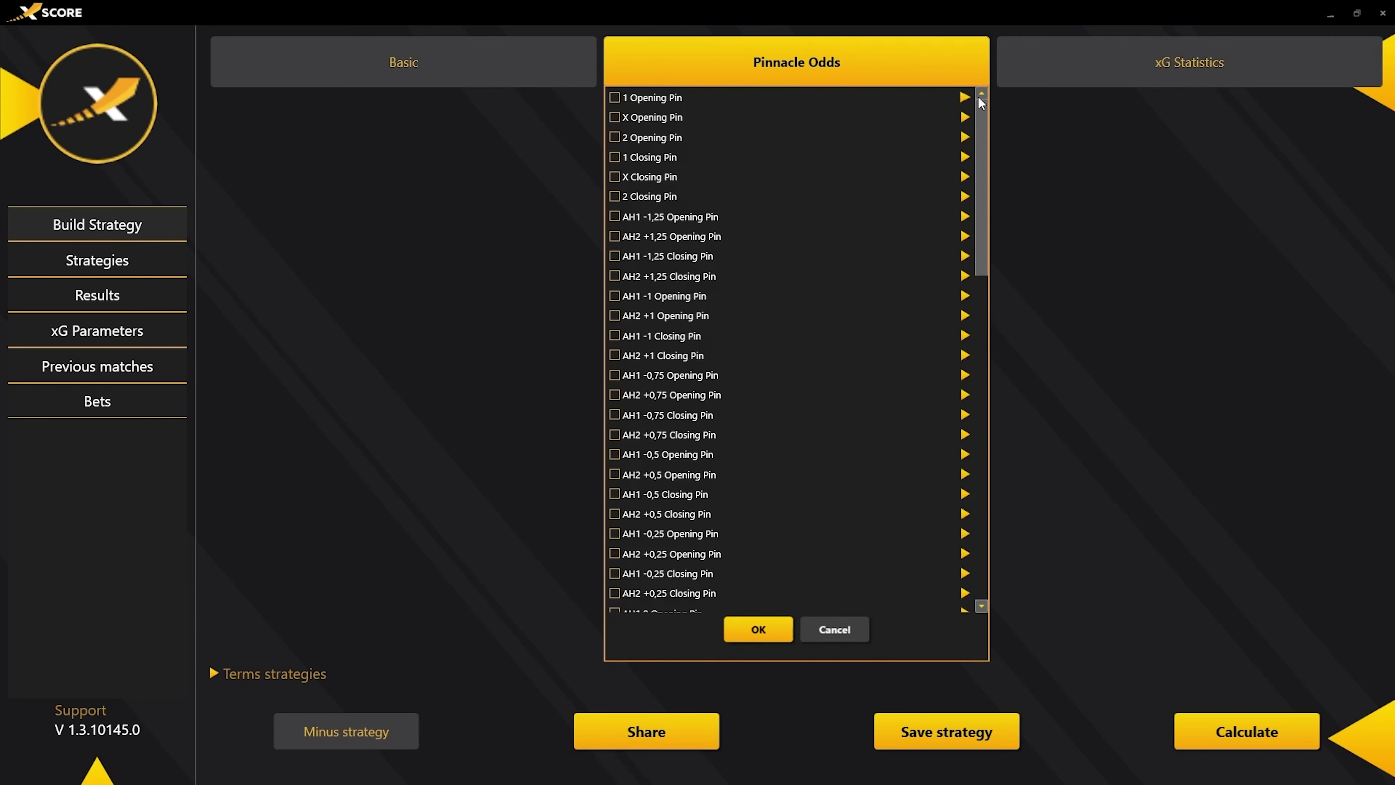
{"action": "mouse_move", "coordinate": [981, 121]}
{"action": "left_mouse_down"}
{"action": "mouse_move", "coordinate": [984, 452]}
{"action": "mouse_move", "coordinate": [972, 353]}
{"action": "mouse_move", "coordinate": [982, 89]}
{"action": "left_mouse_up"}
{"action": "left_click", "coordinate": [748, 639]}
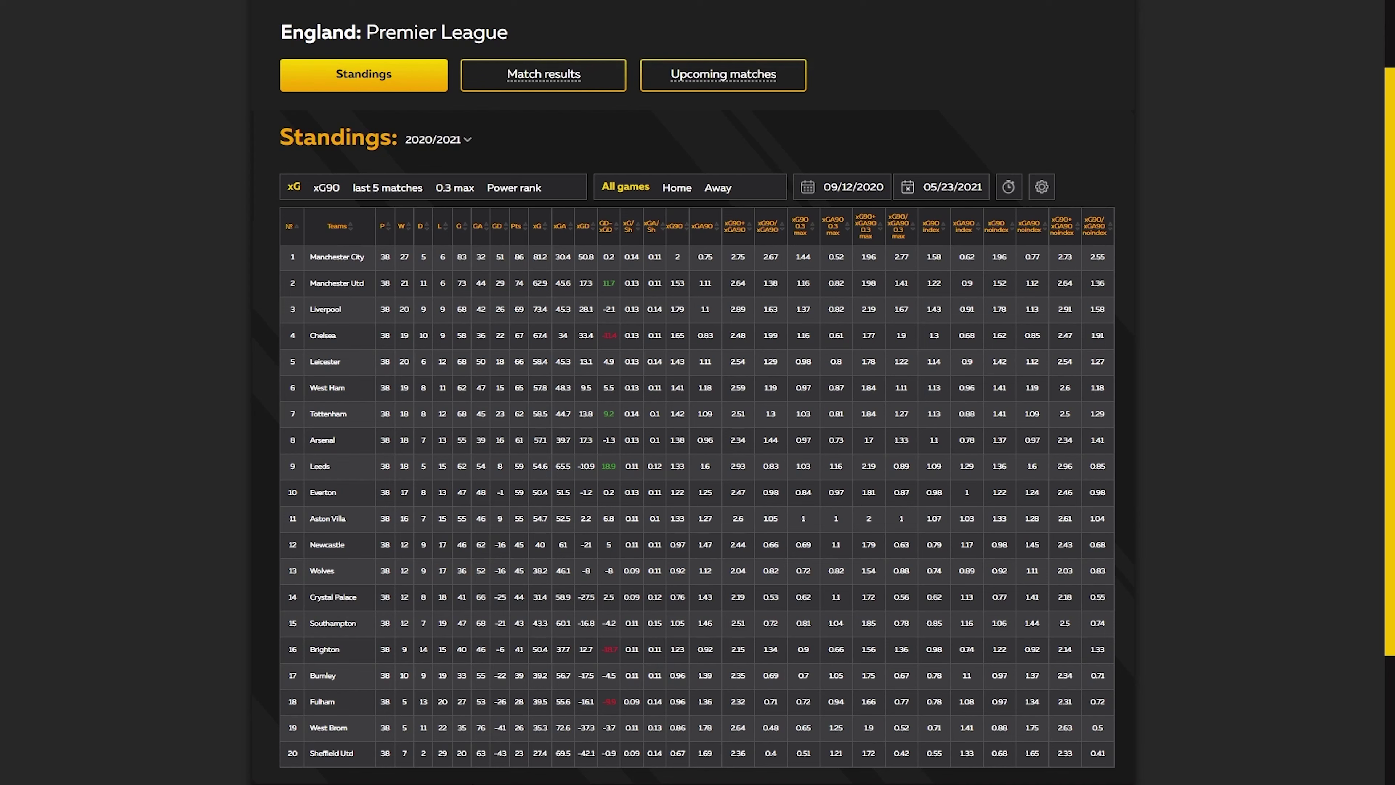
Show home-only standings sorted by xG90/xGA90 descending, with Manchester City top at 3.1.
{"action": "left_click", "coordinate": [682, 190]}
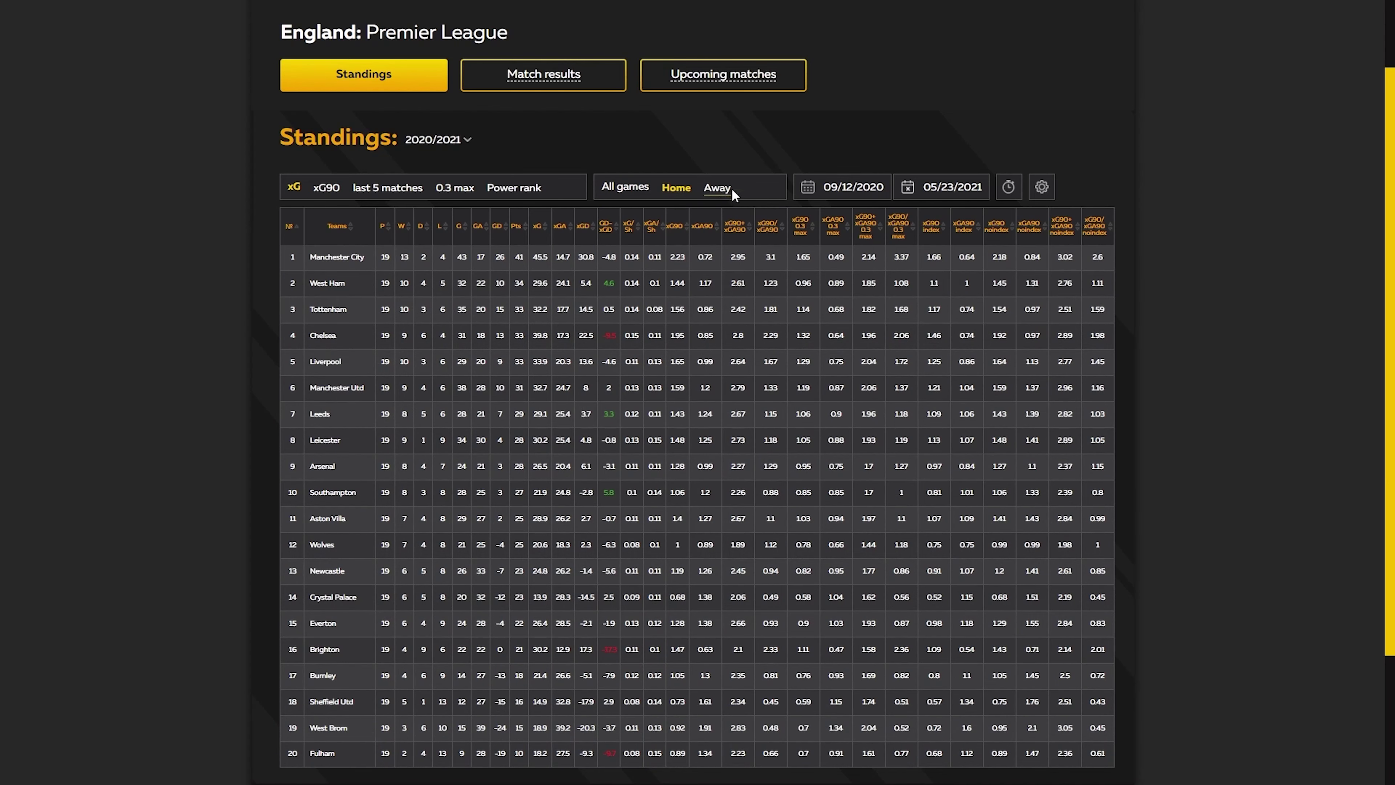
{"action": "left_click", "coordinate": [781, 224]}
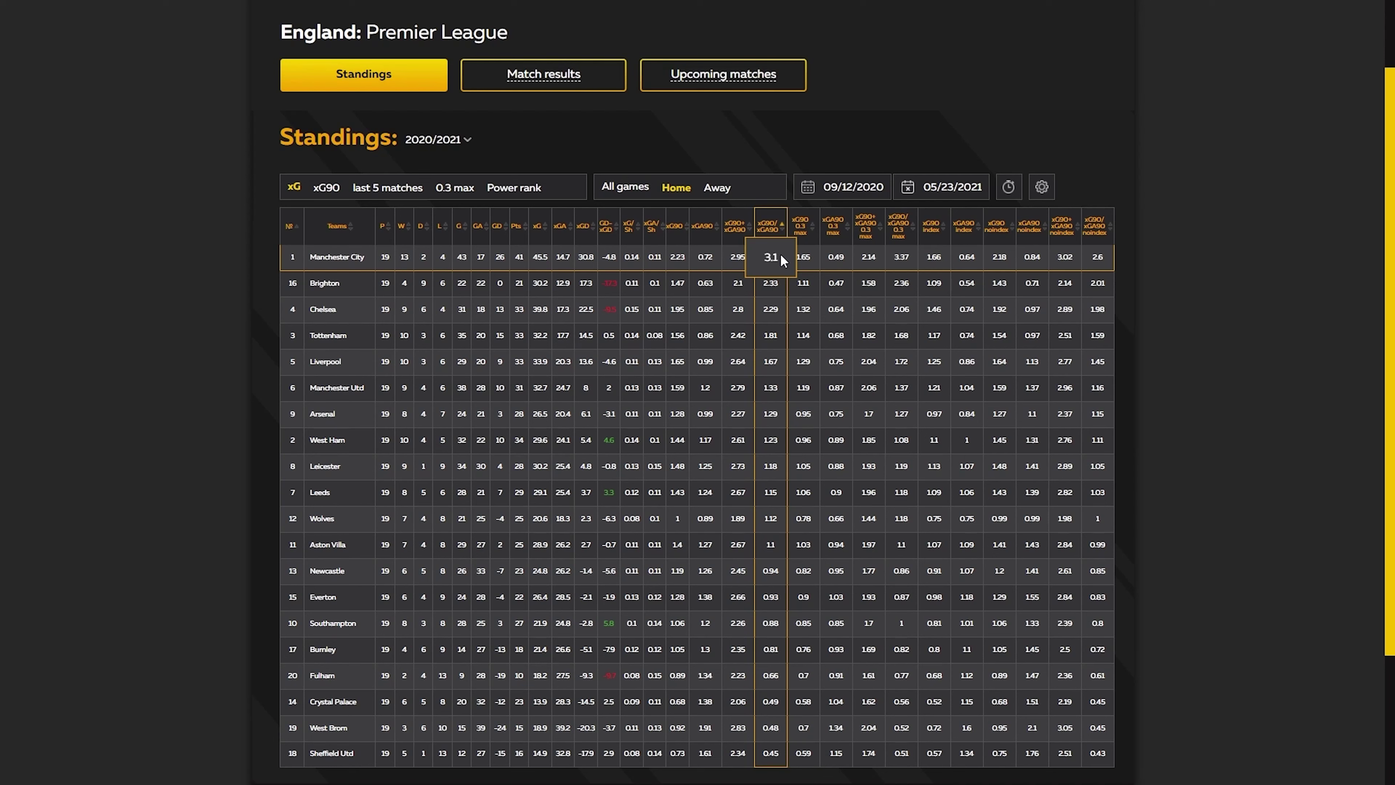
Switch to away-only standings sorted by xG90/xGA90 ascending, with Sheffield Utd first.
{"action": "left_click", "coordinate": [722, 192]}
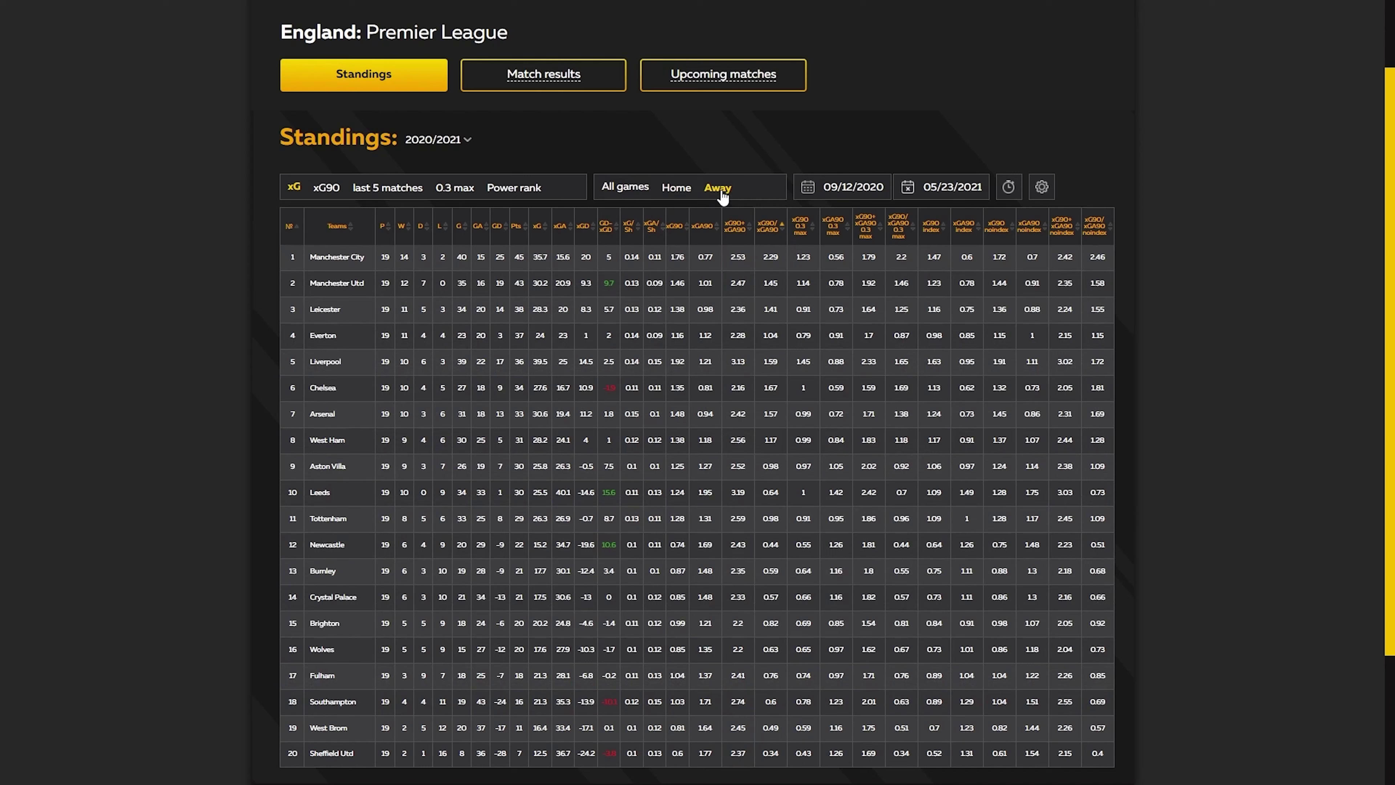
{"action": "left_click", "coordinate": [782, 227]}
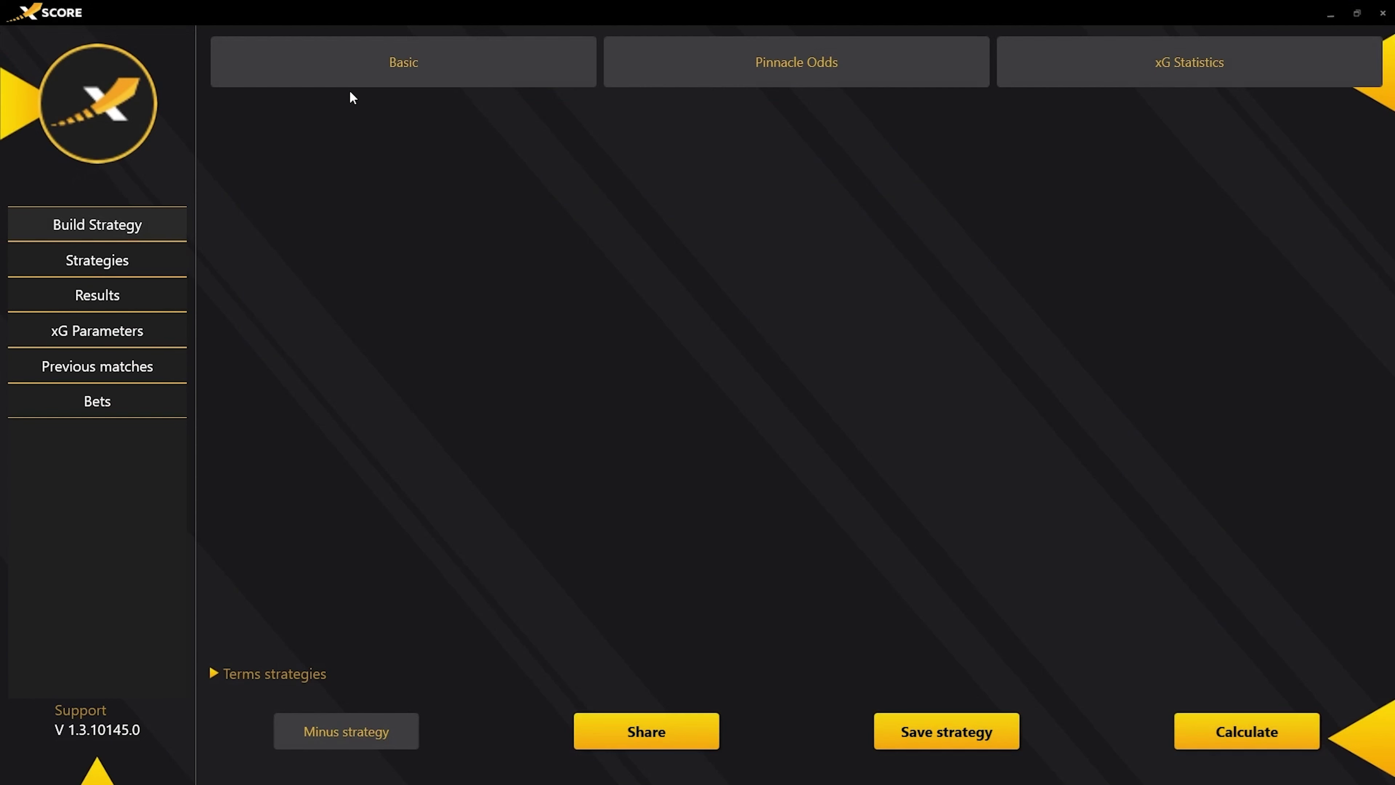
Add a Basic Tour filter with range 9 to 100.
{"action": "left_click", "coordinate": [360, 82]}
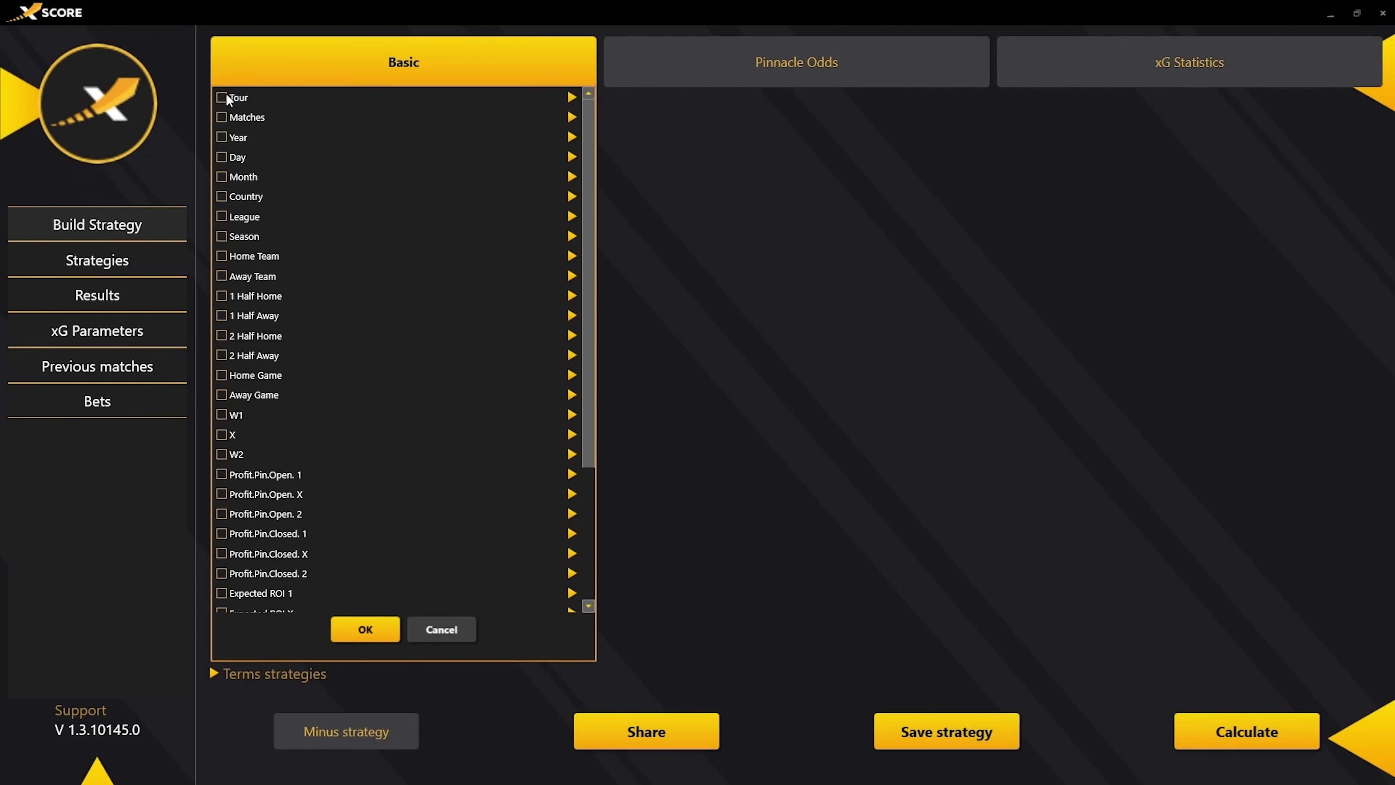
{"action": "left_click", "coordinate": [572, 97]}
{"action": "left_click", "coordinate": [376, 632]}
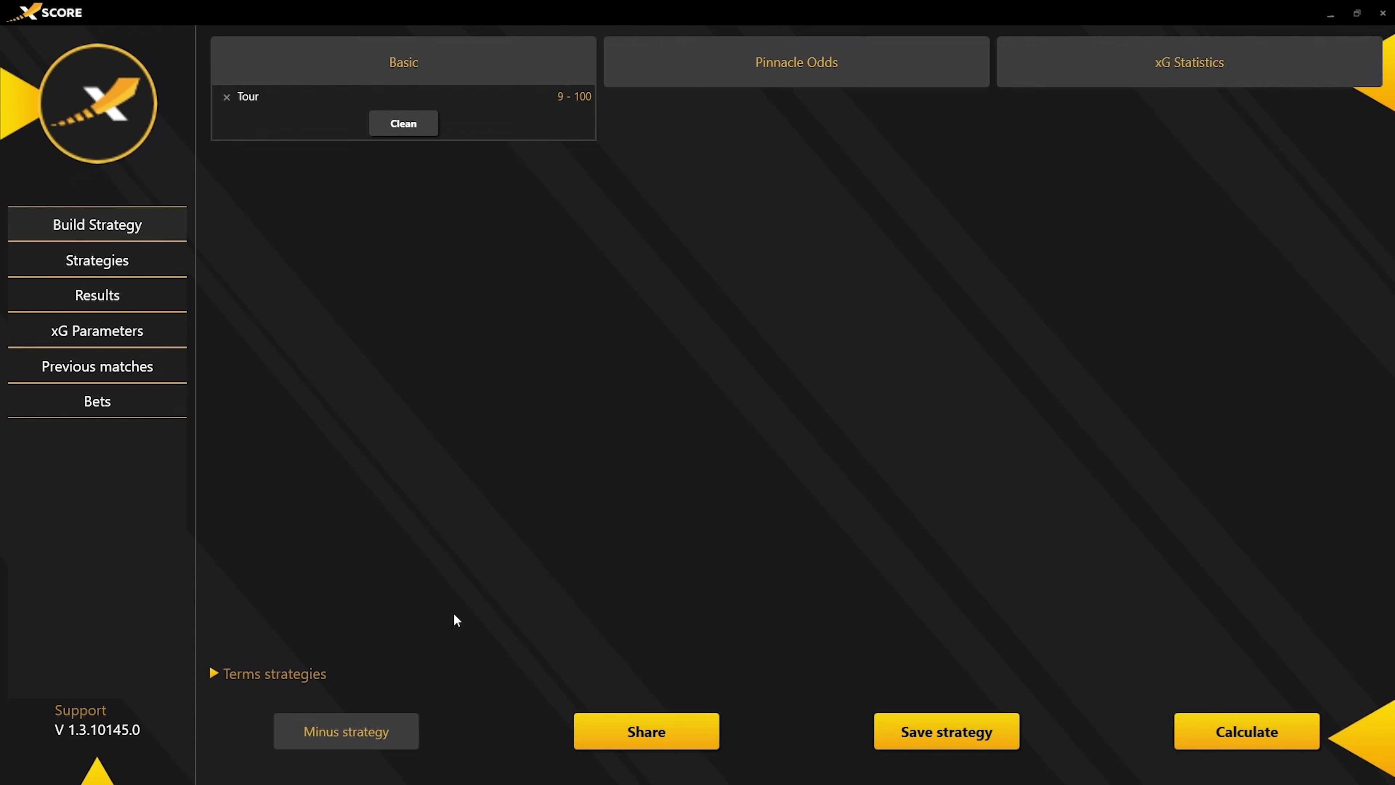
Add an xG90/xGA90 Home filter from Basic stats with minimum 1.5.
{"action": "left_click", "coordinate": [1238, 45]}
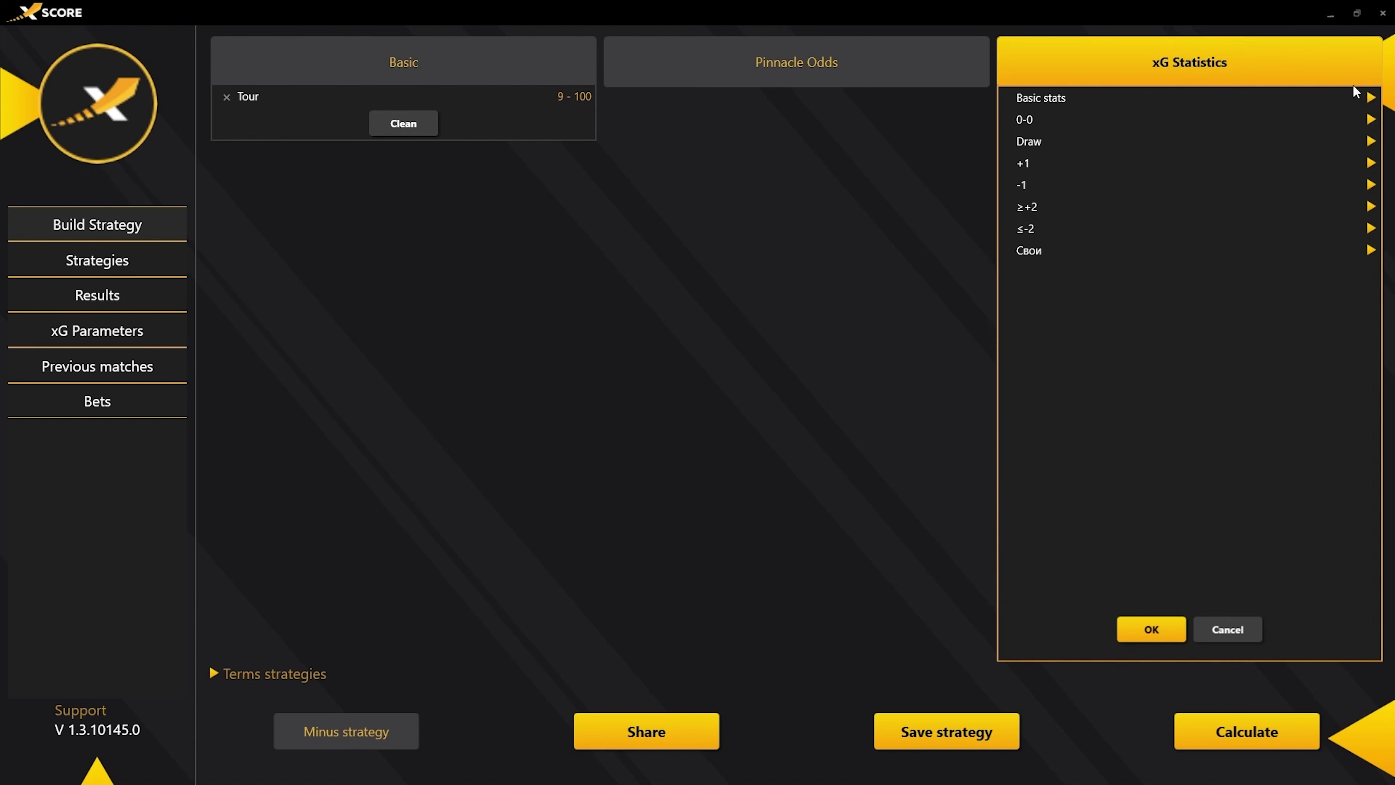
{"action": "left_click", "coordinate": [1370, 97]}
{"action": "left_click_drag", "start_coordinate": [1376, 117], "coordinate": [1360, 299]}
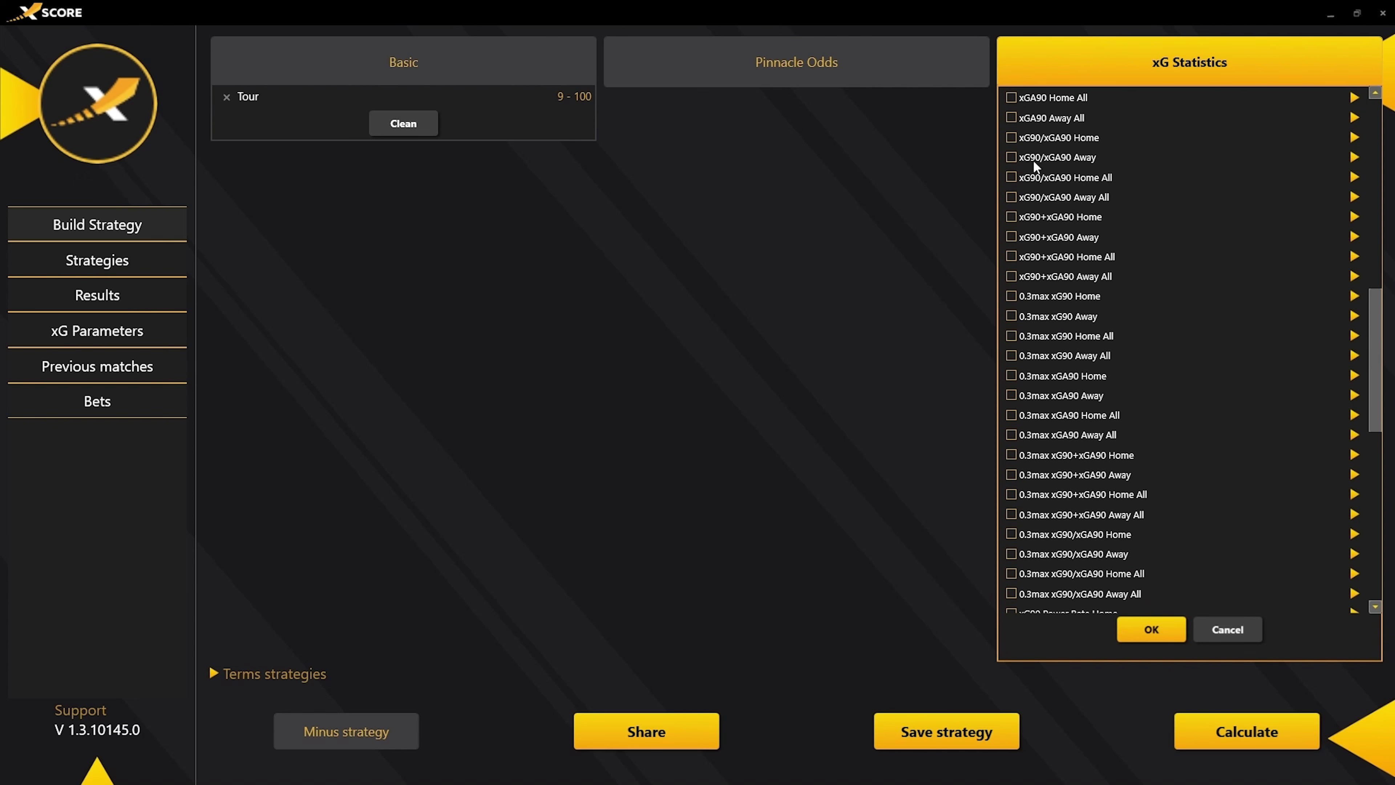
{"action": "left_click", "coordinate": [1012, 139]}
{"action": "left_click", "coordinate": [1354, 138]}
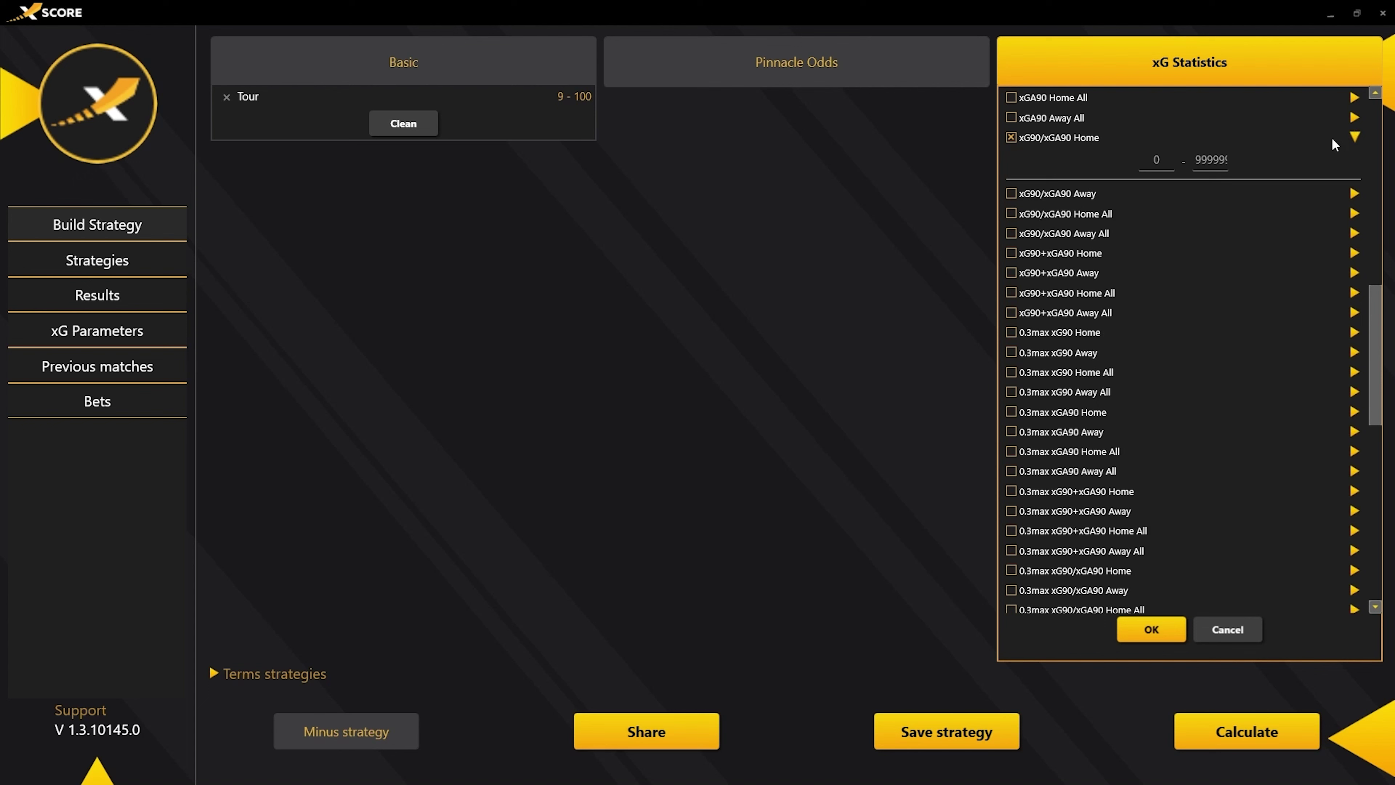
{"action": "key", "text": "BackSpace"}
{"action": "type", "text": "1.5"}
{"action": "left_click", "coordinate": [1346, 138]}
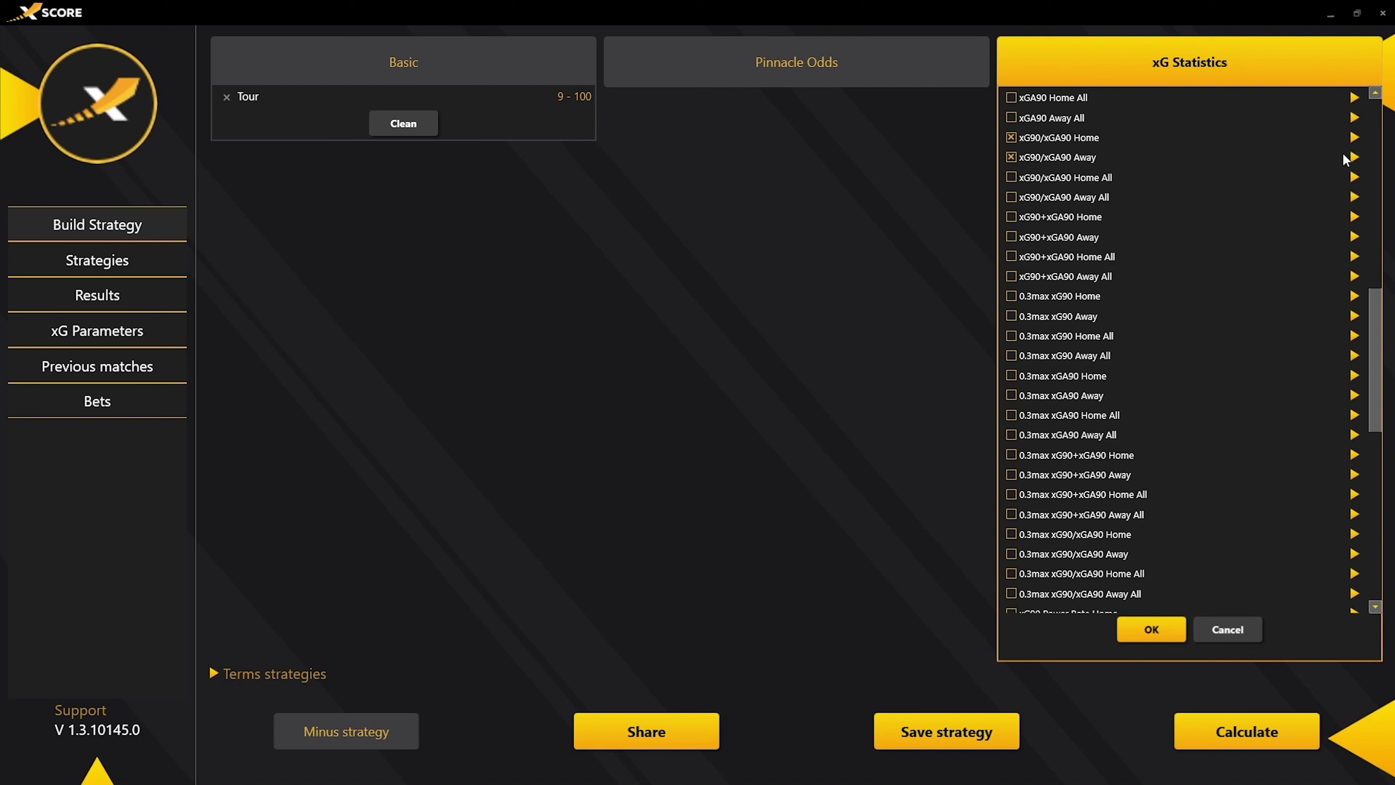
Limit the xG90/xGA90 Away filter to 0.01–0.6 and confirm both filters.
{"action": "left_click", "coordinate": [1355, 158]}
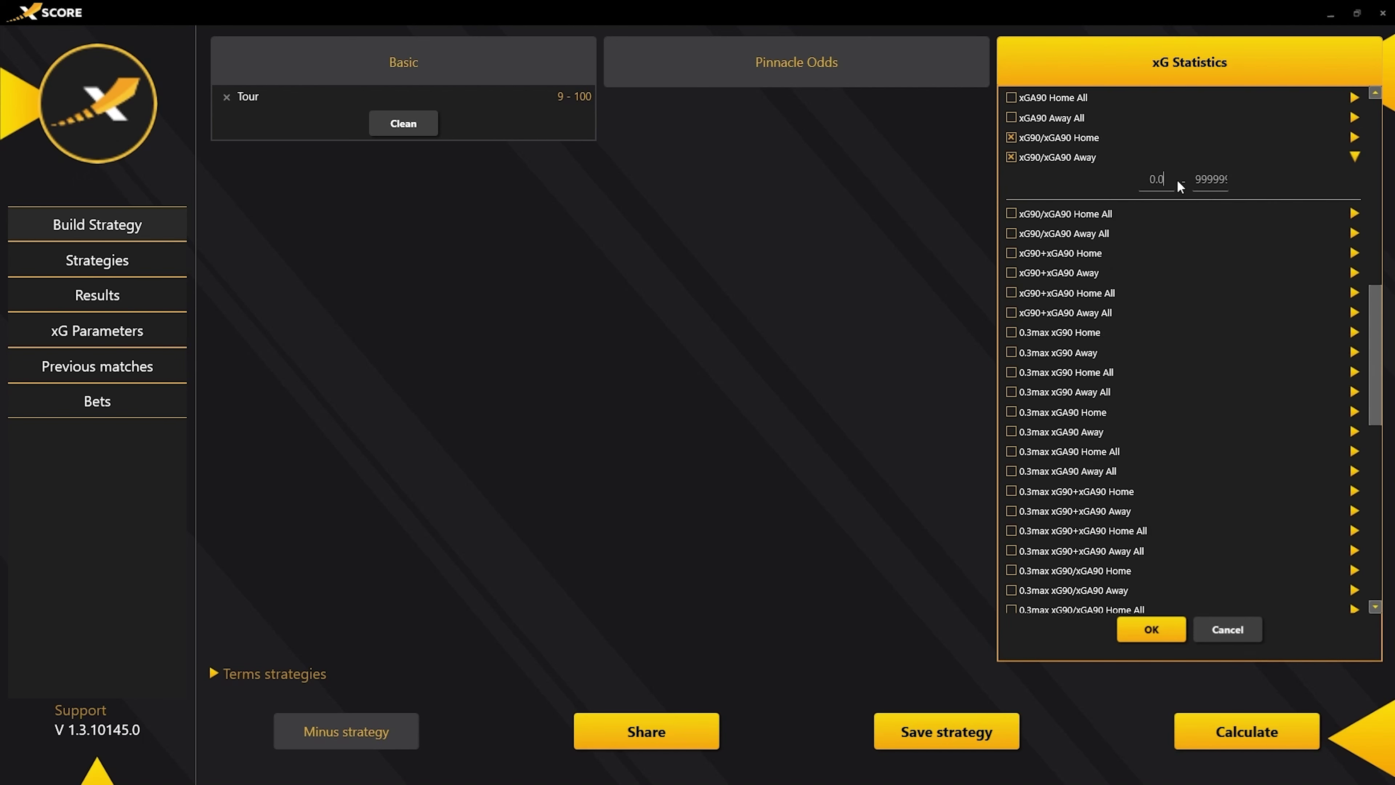
{"action": "left_click_drag", "start_coordinate": [1195, 180], "coordinate": [1249, 181]}
{"action": "type", "text": "0.6"}
{"action": "left_click", "coordinate": [1354, 156]}
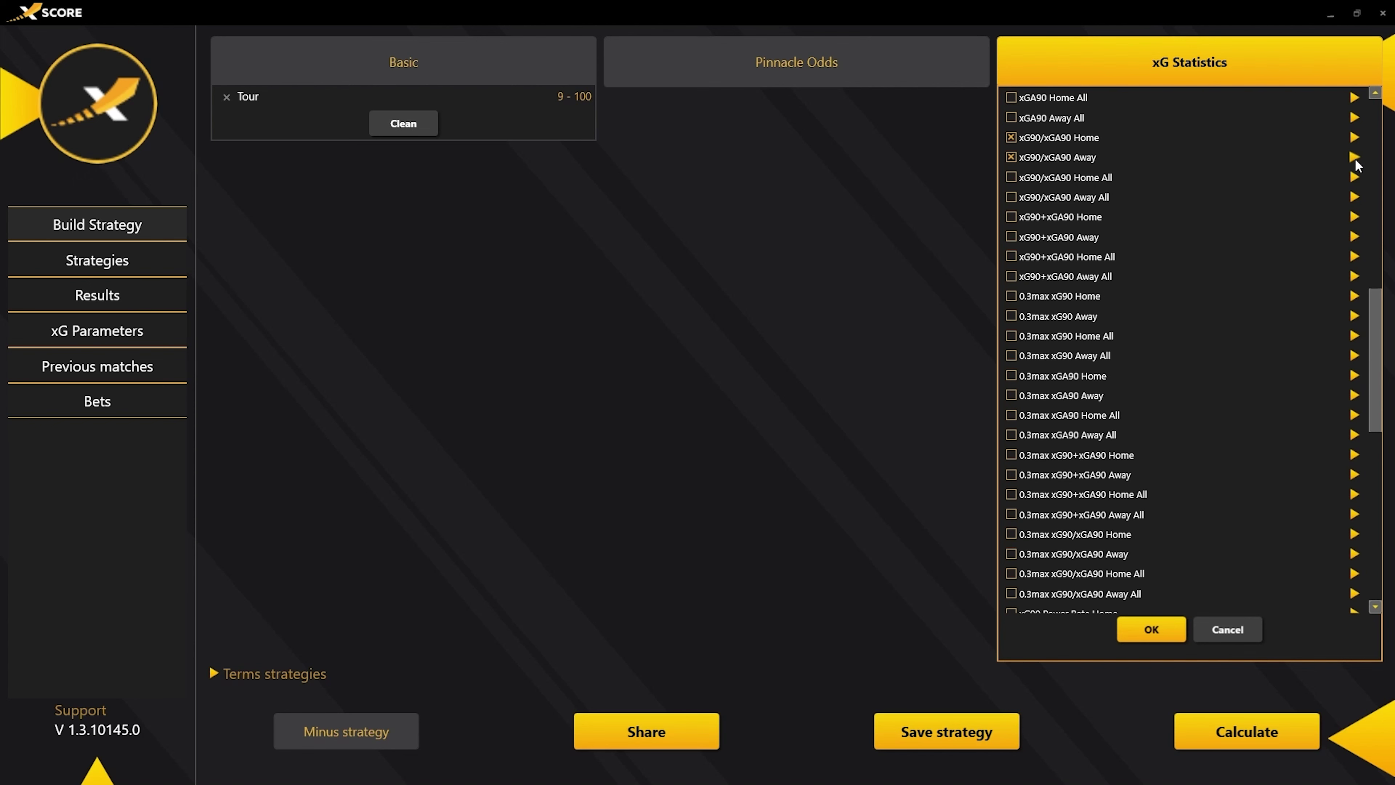
{"action": "left_click", "coordinate": [1159, 621]}
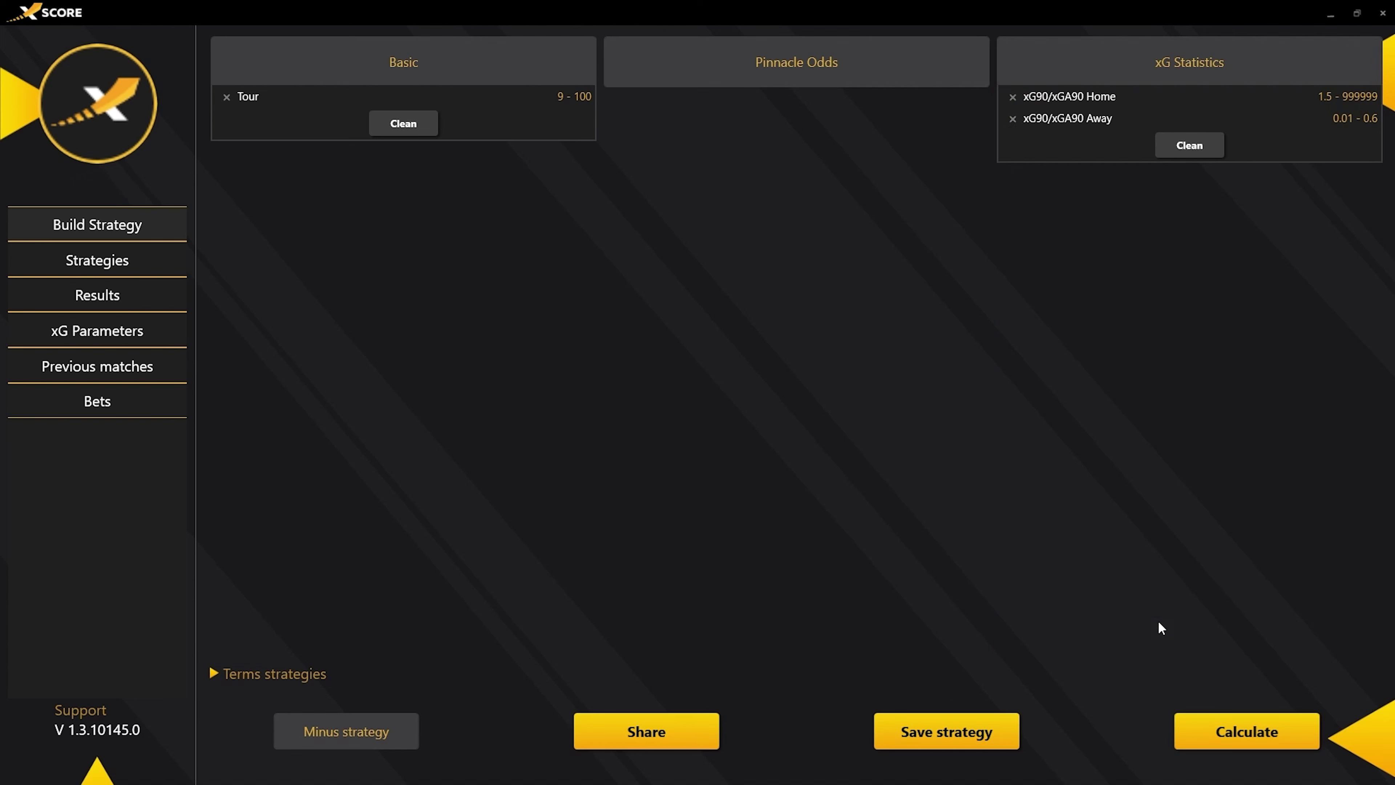
Calculate the strategy and chart Profit opening Pin curves for home and away bets.
{"action": "left_click", "coordinate": [1218, 732]}
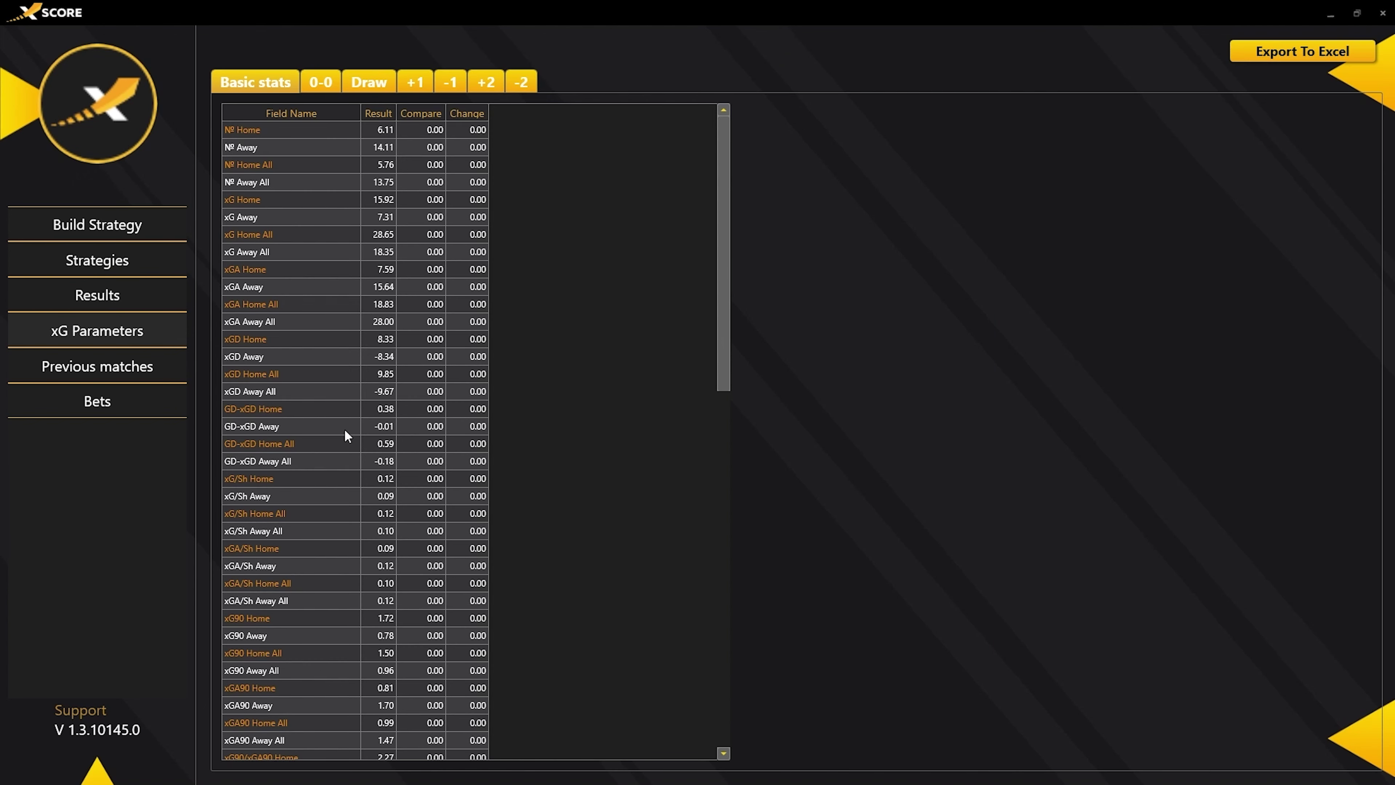
{"action": "left_click", "coordinate": [70, 291]}
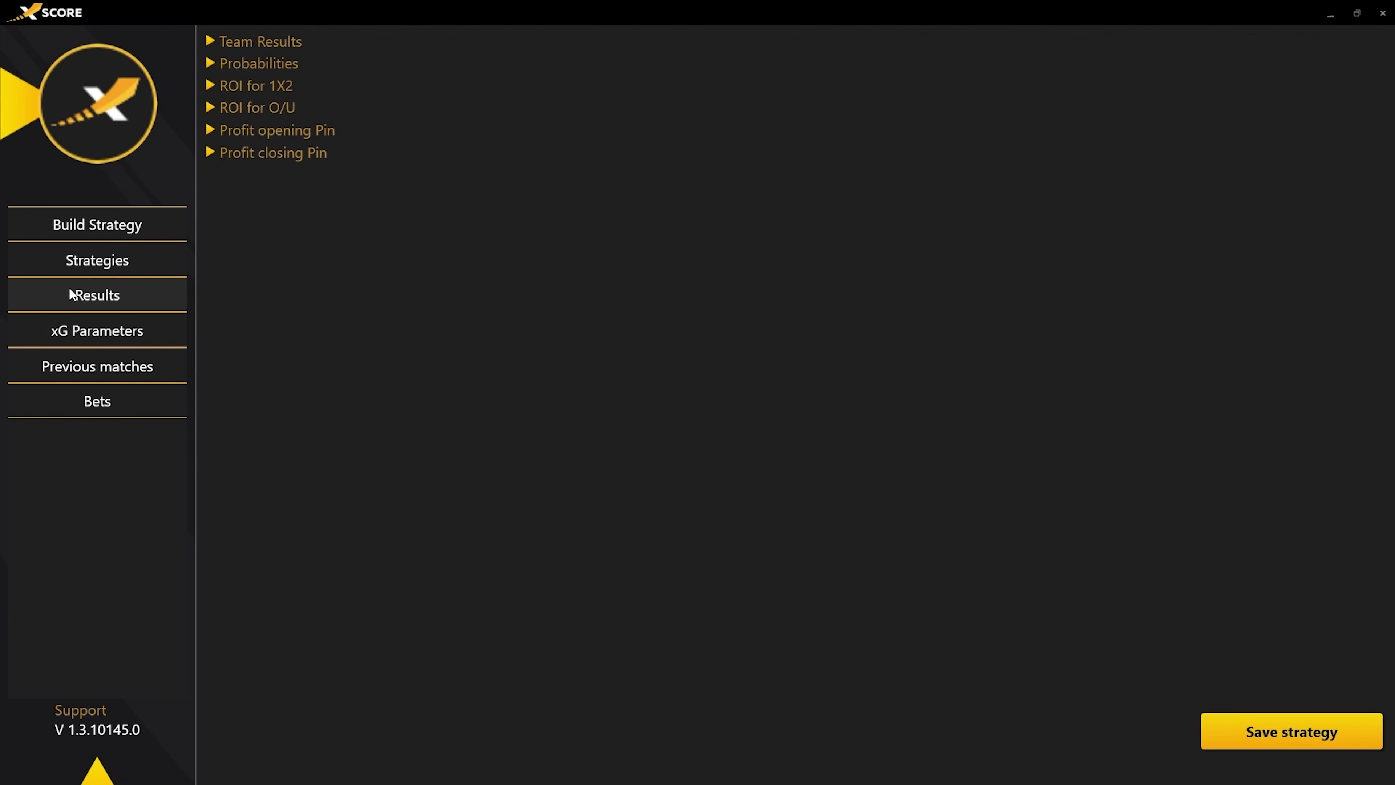
{"action": "left_click", "coordinate": [209, 130]}
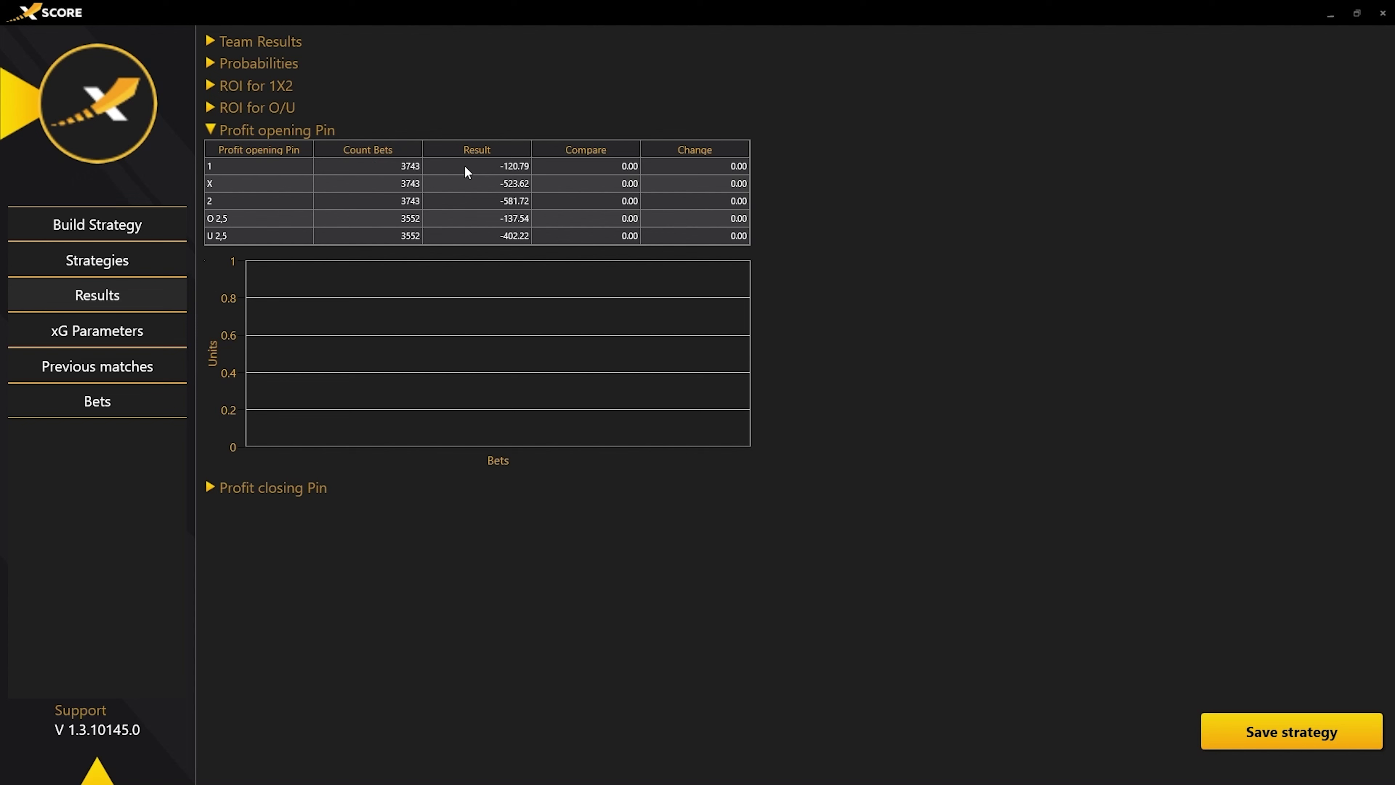
{"action": "left_click", "coordinate": [475, 167]}
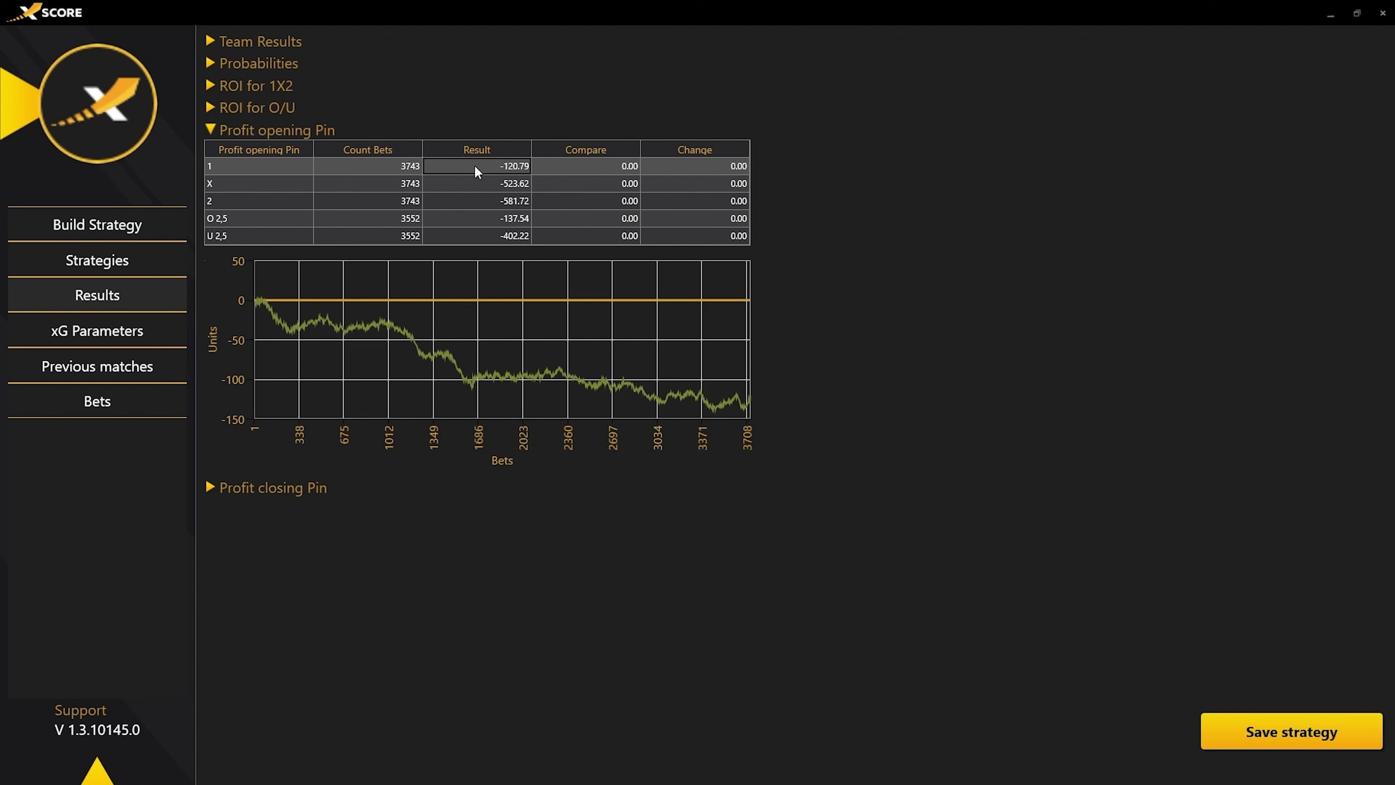
{"action": "left_click", "coordinate": [477, 202]}
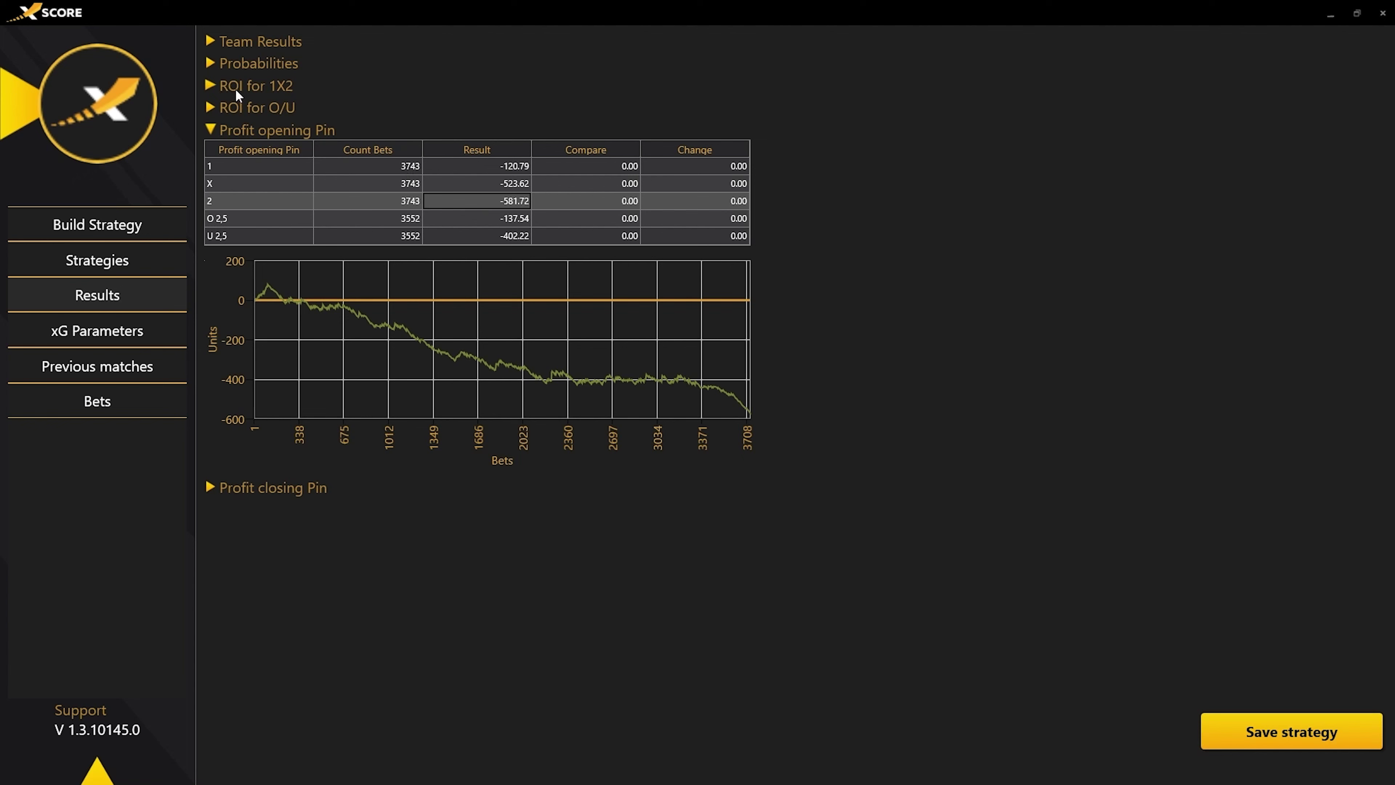
Check the opening Pinnacle home-win ROI under ROI for 1X2, then return to Build Strategy.
{"action": "left_click", "coordinate": [209, 86]}
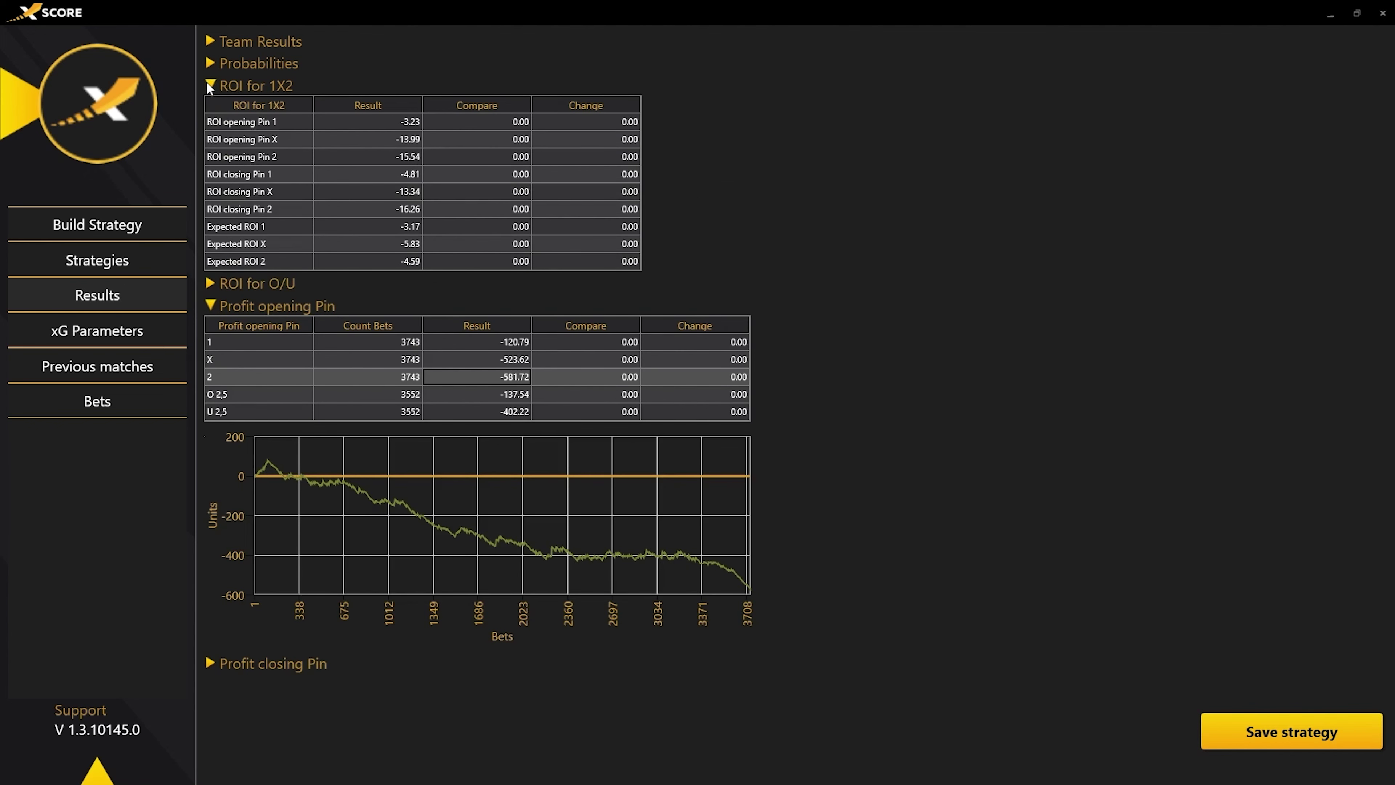
{"action": "left_click", "coordinate": [387, 126]}
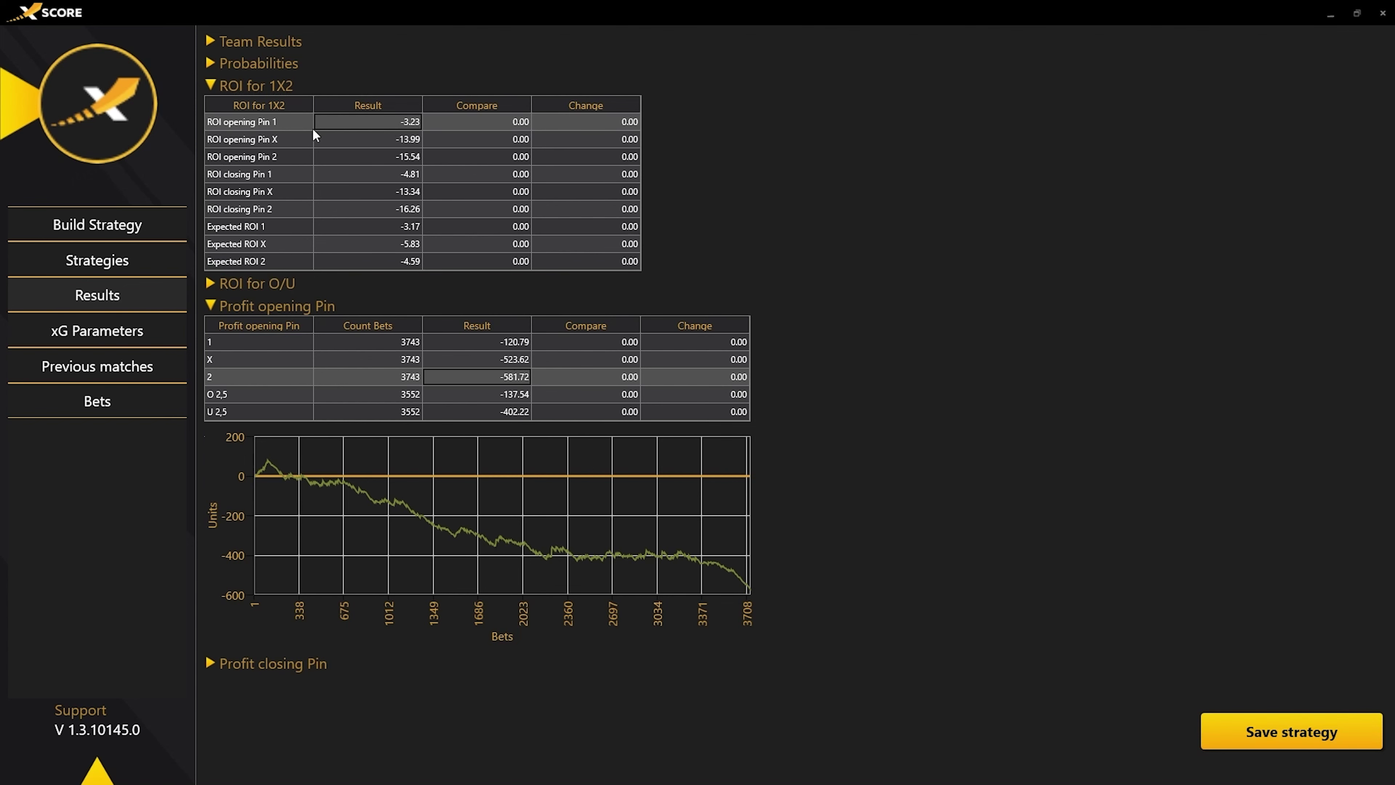
{"action": "left_click", "coordinate": [165, 225]}
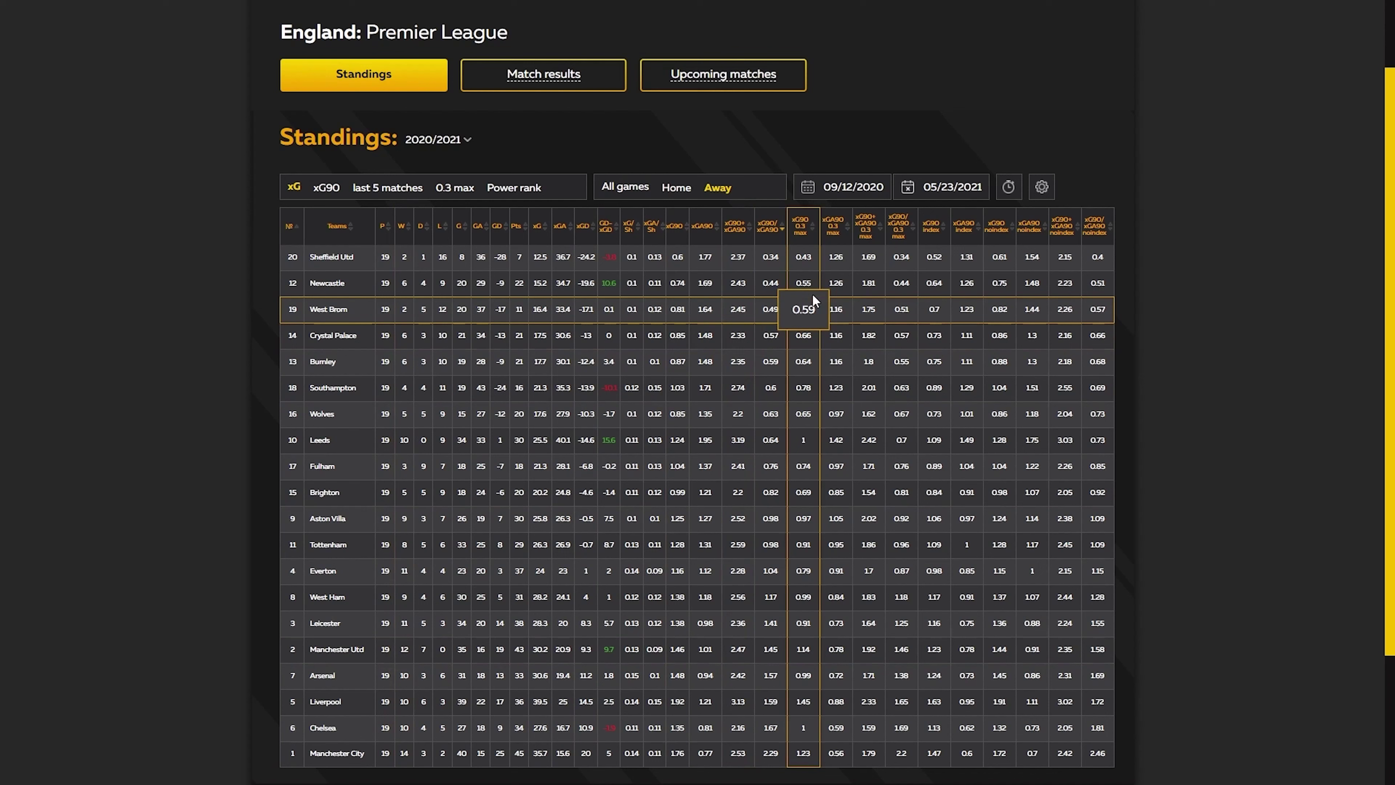
Set the standings end date to 12/25/2020.
{"action": "left_click", "coordinate": [941, 193]}
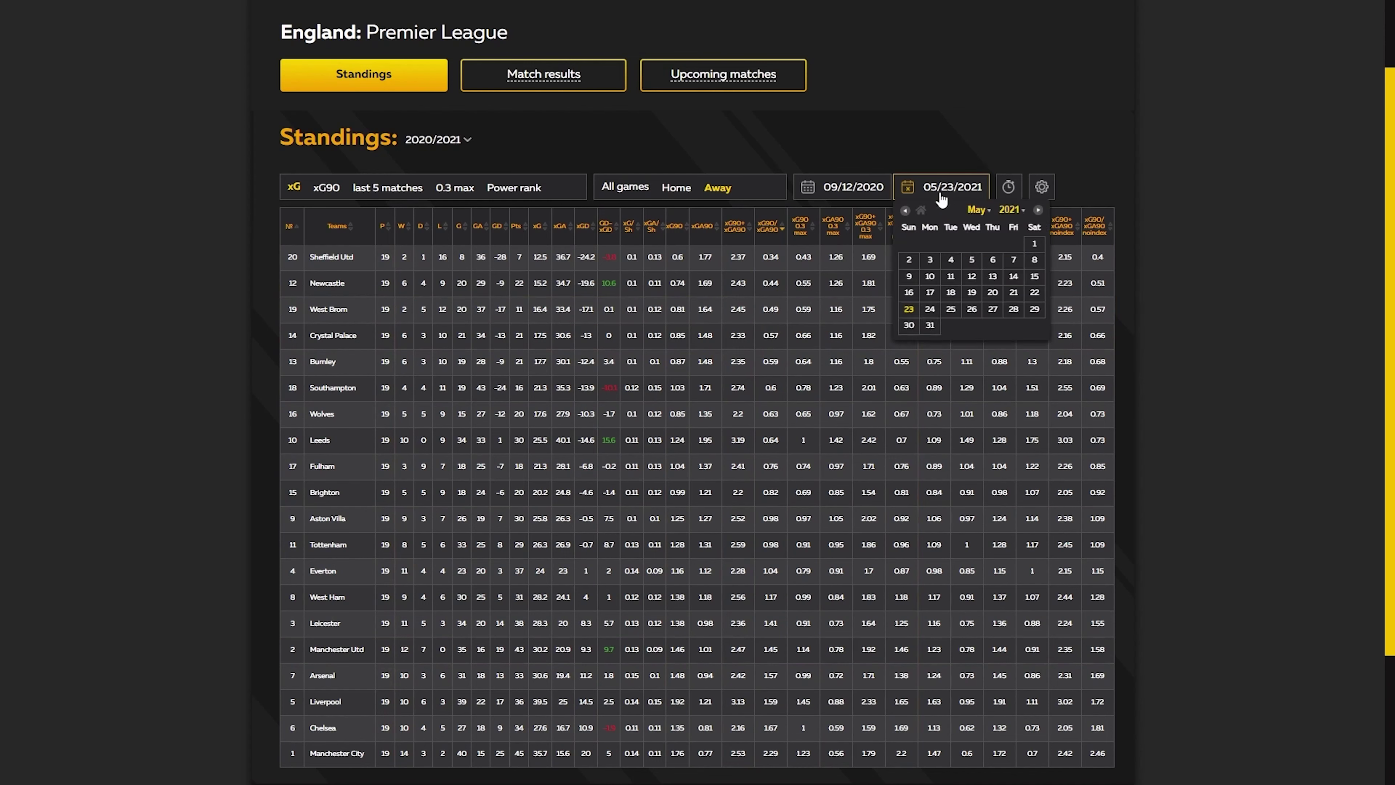
{"action": "left_click", "coordinate": [977, 210]}
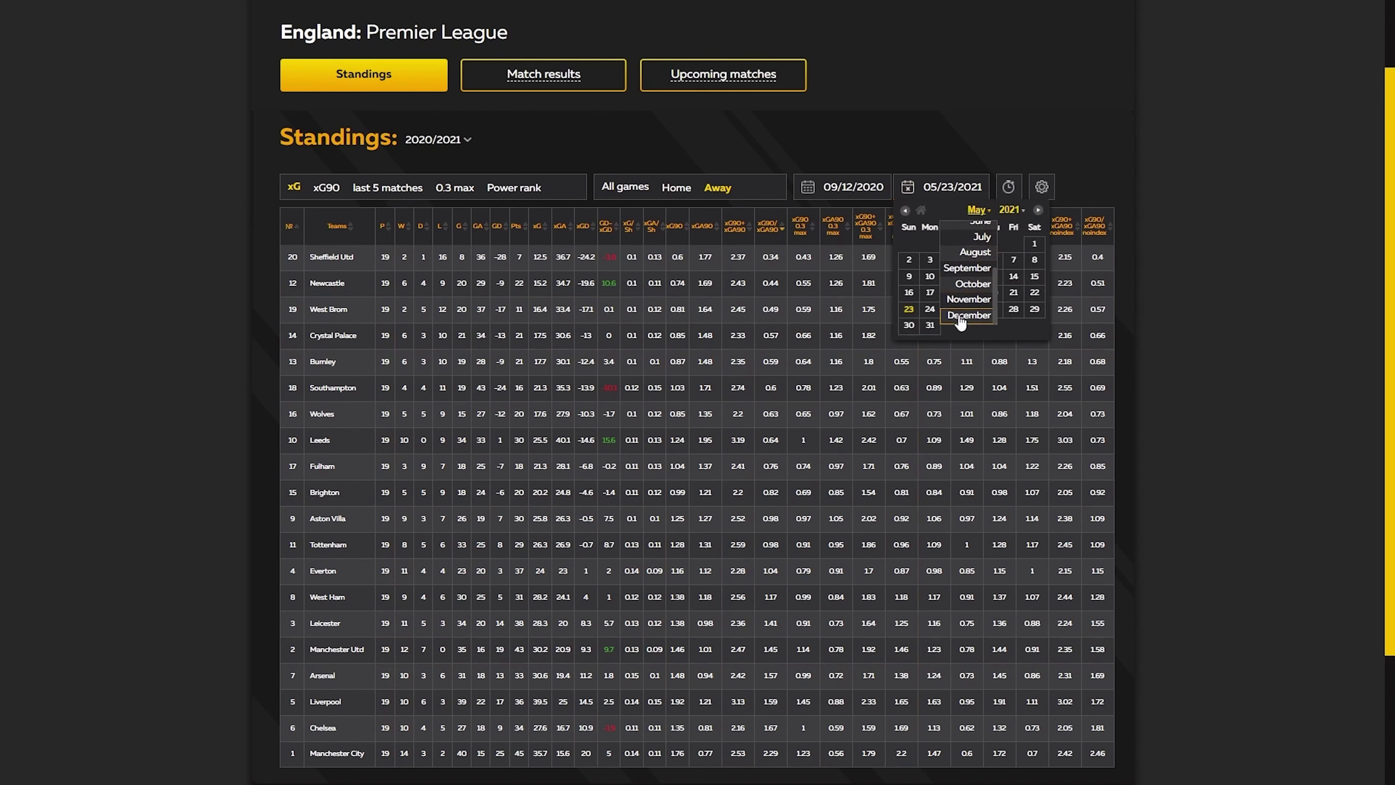
{"action": "left_click", "coordinate": [969, 315]}
{"action": "left_click", "coordinate": [1013, 214]}
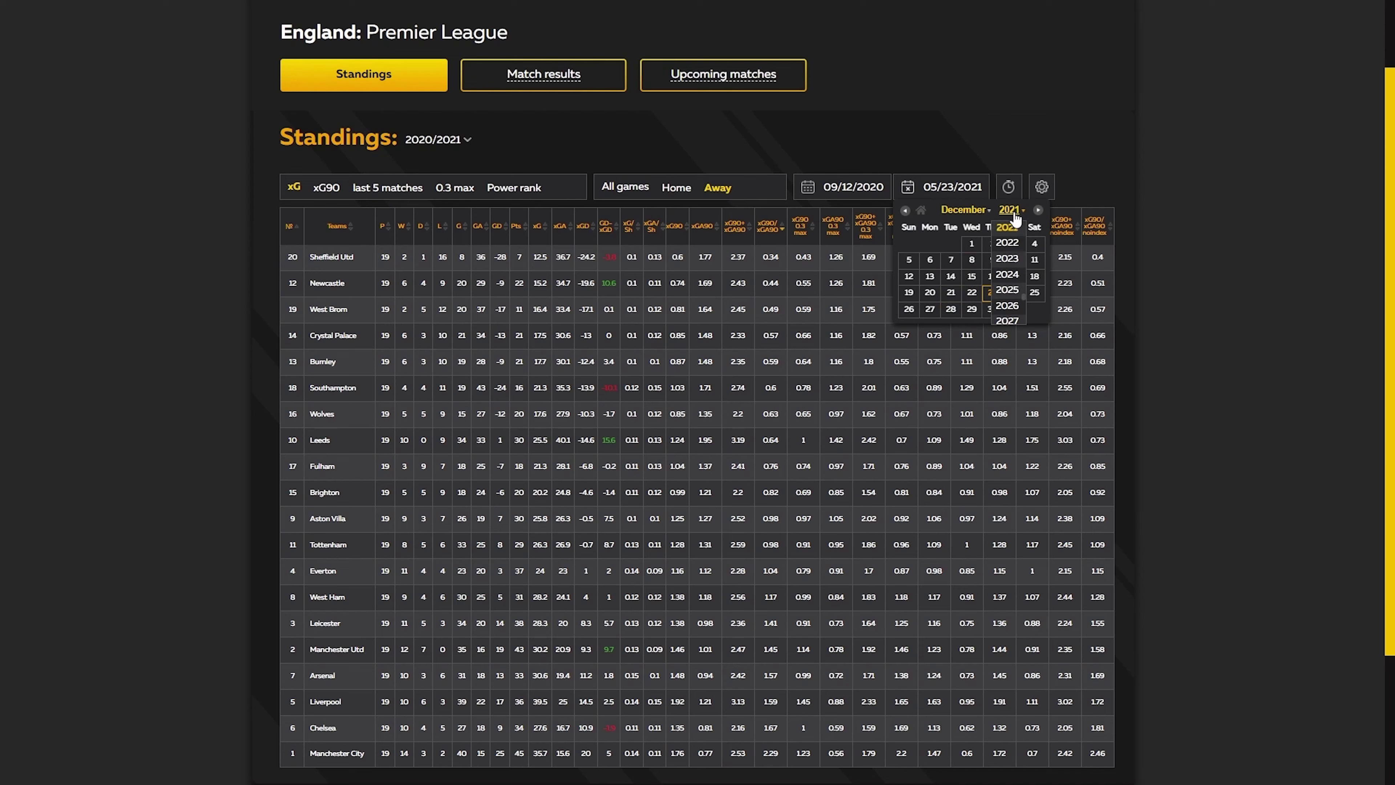
{"action": "scroll", "coordinate": [1011, 225], "scroll_direction": "up", "scroll_amount": 1}
{"action": "left_click", "coordinate": [1006, 225]}
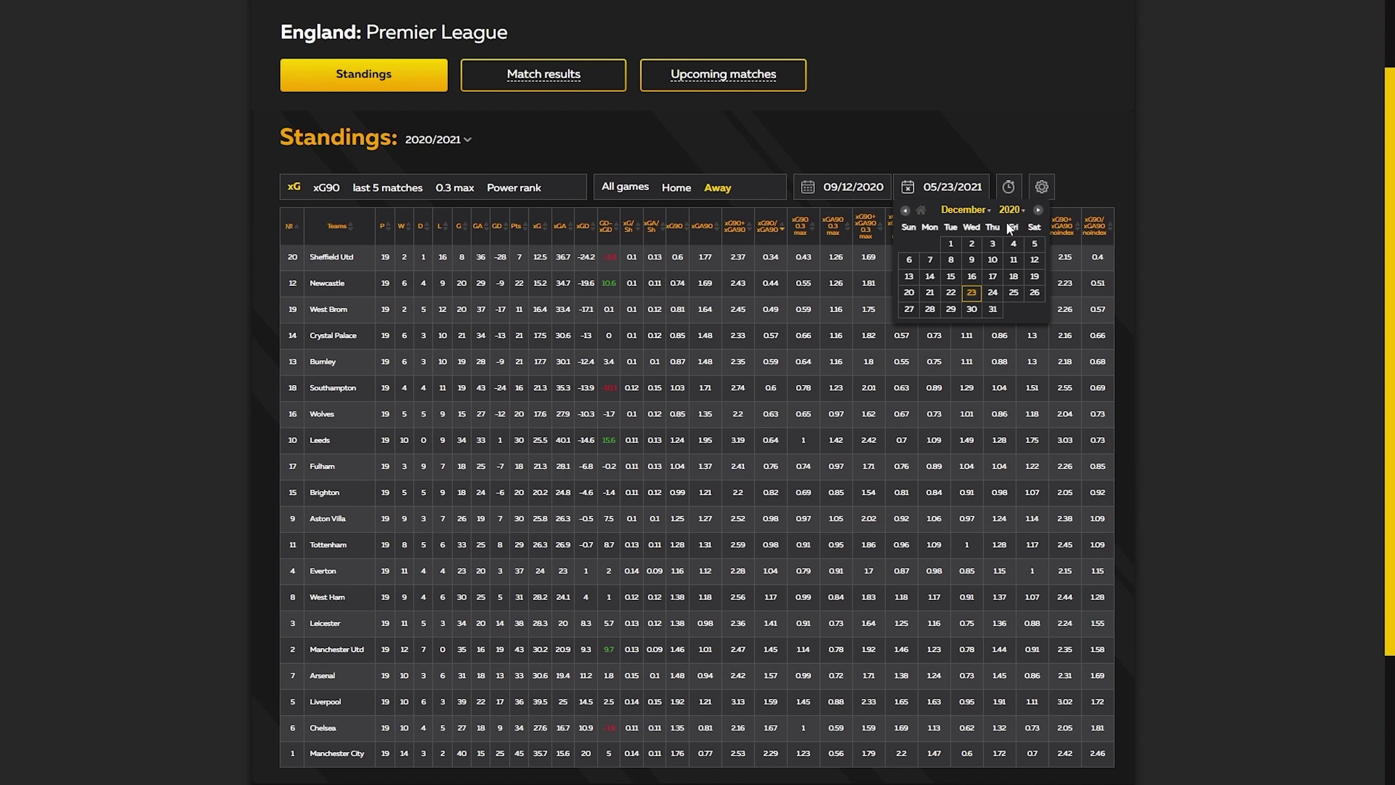
{"action": "left_click", "coordinate": [1013, 292]}
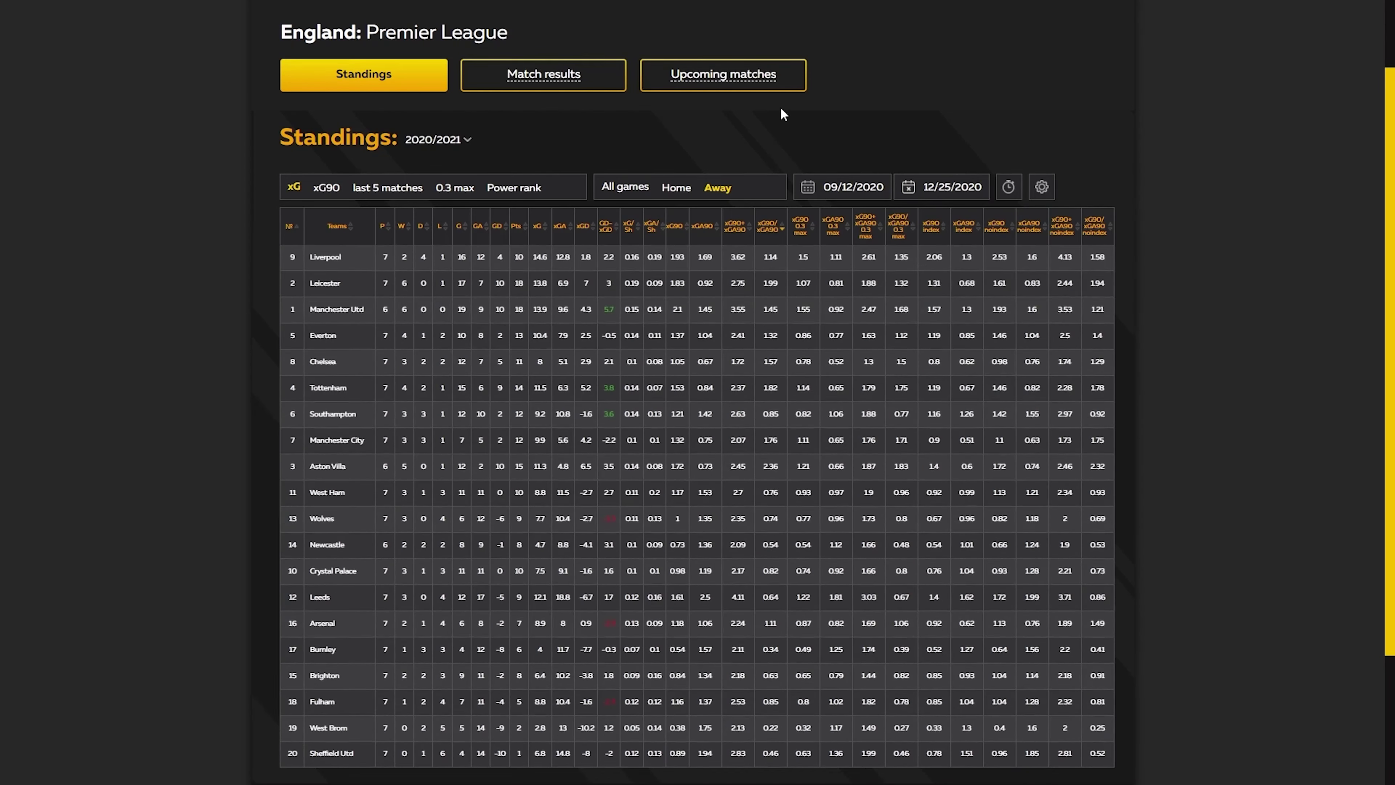
Rank home standings by xG90/xGA90 highest first, then away standings by xG90/xGA90.
{"action": "left_click", "coordinate": [687, 190]}
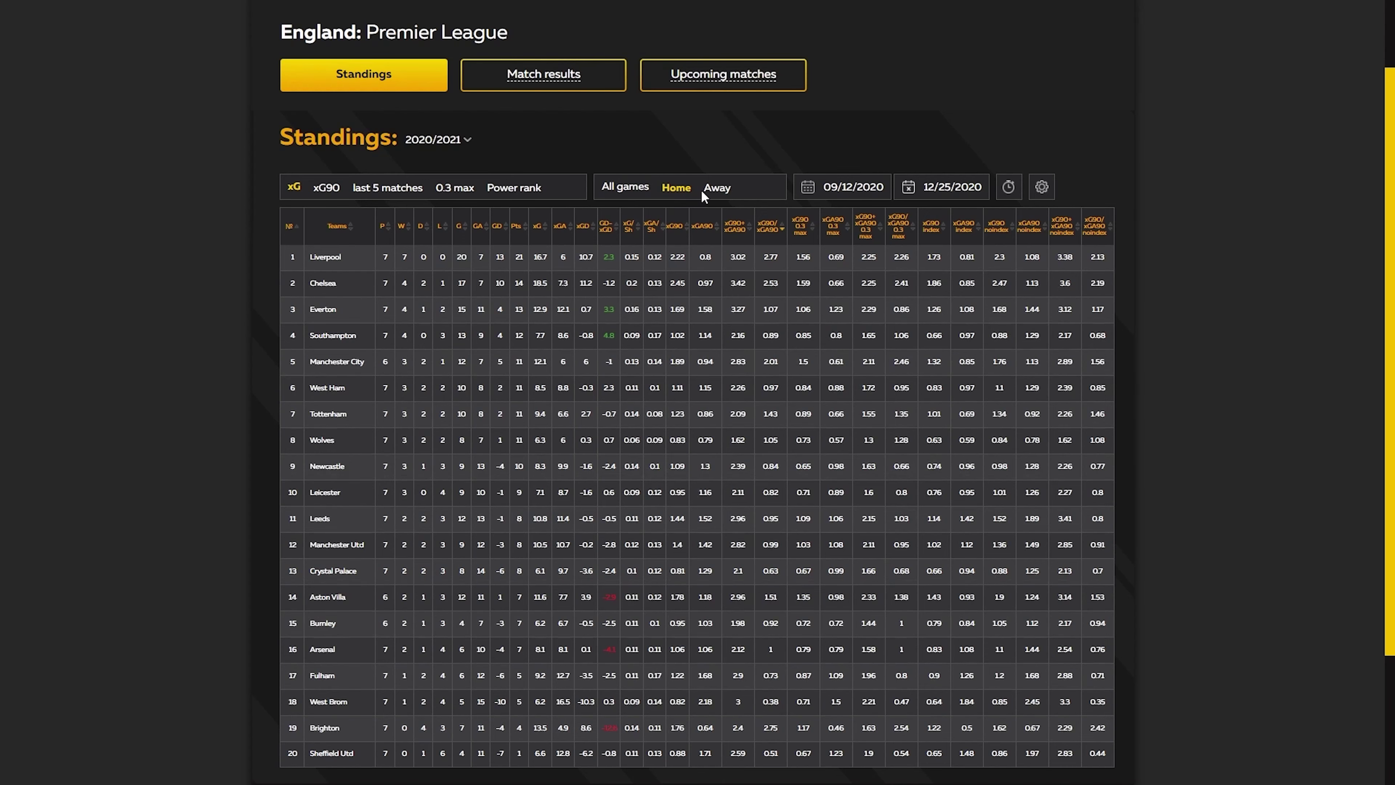
{"action": "left_click", "coordinate": [784, 224]}
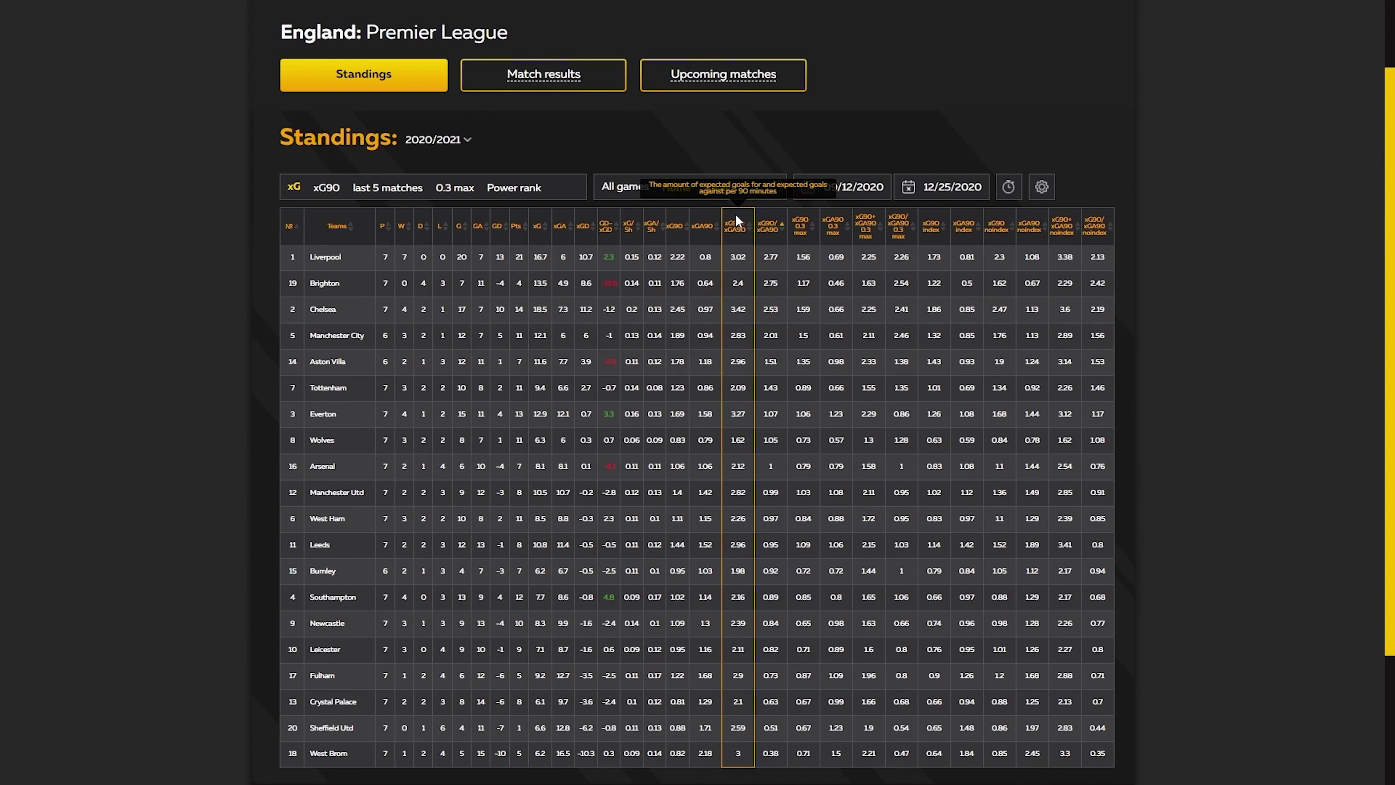
{"action": "left_click", "coordinate": [725, 199]}
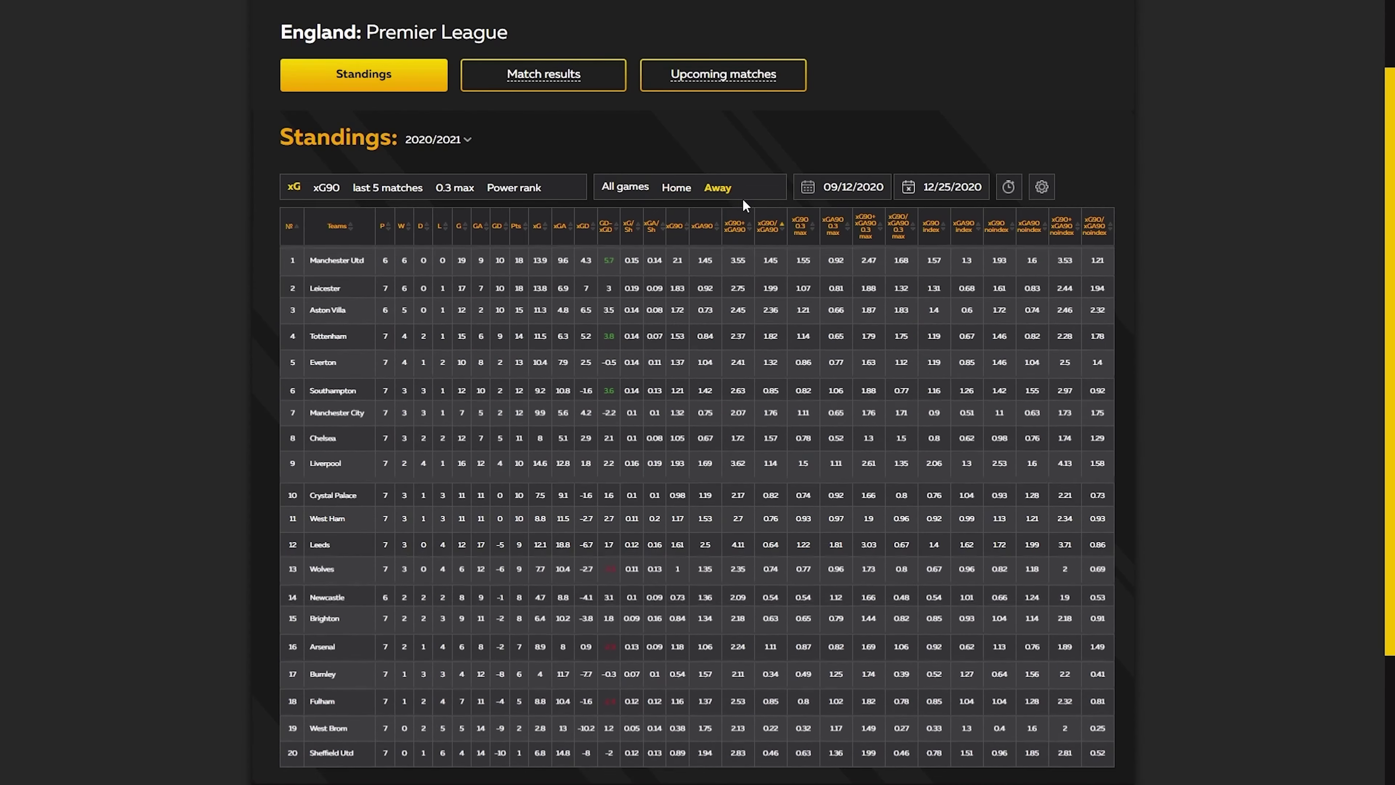
{"action": "left_click", "coordinate": [781, 228]}
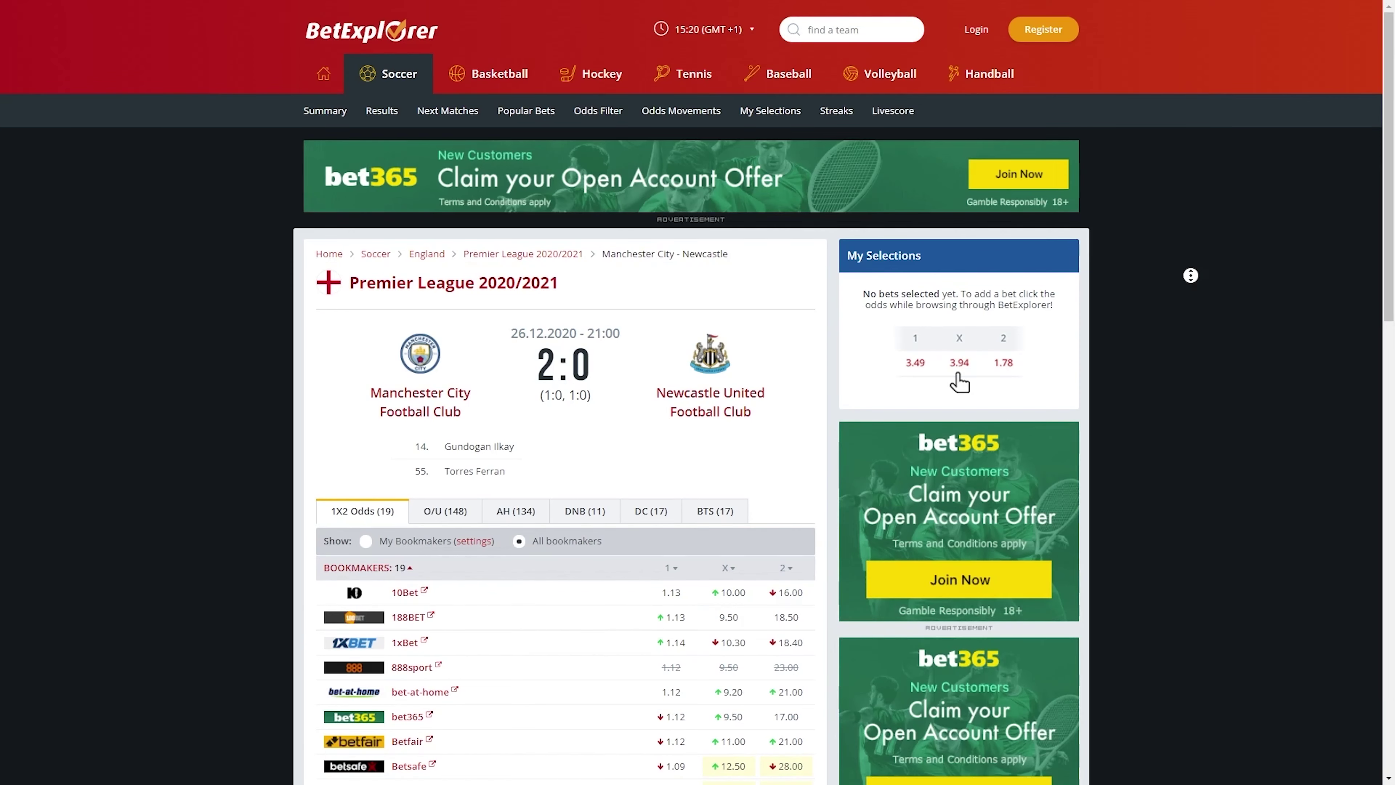
View Pinnacle's opening and closing home-win odds for Manchester City v Newcastle.
{"action": "scroll", "coordinate": [1182, 303], "scroll_direction": "down", "scroll_amount": 4}
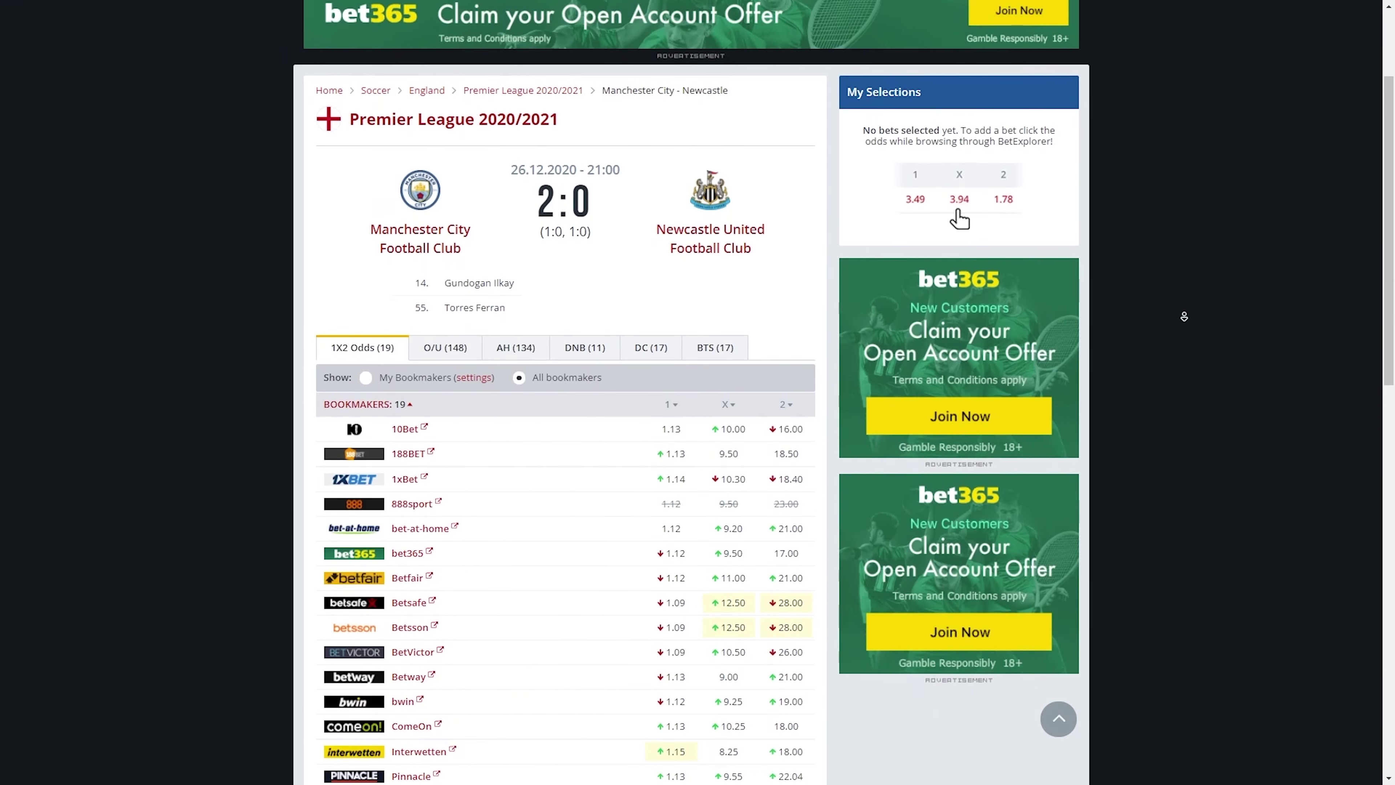
{"action": "scroll", "coordinate": [1184, 316], "scroll_direction": "down", "scroll_amount": 5}
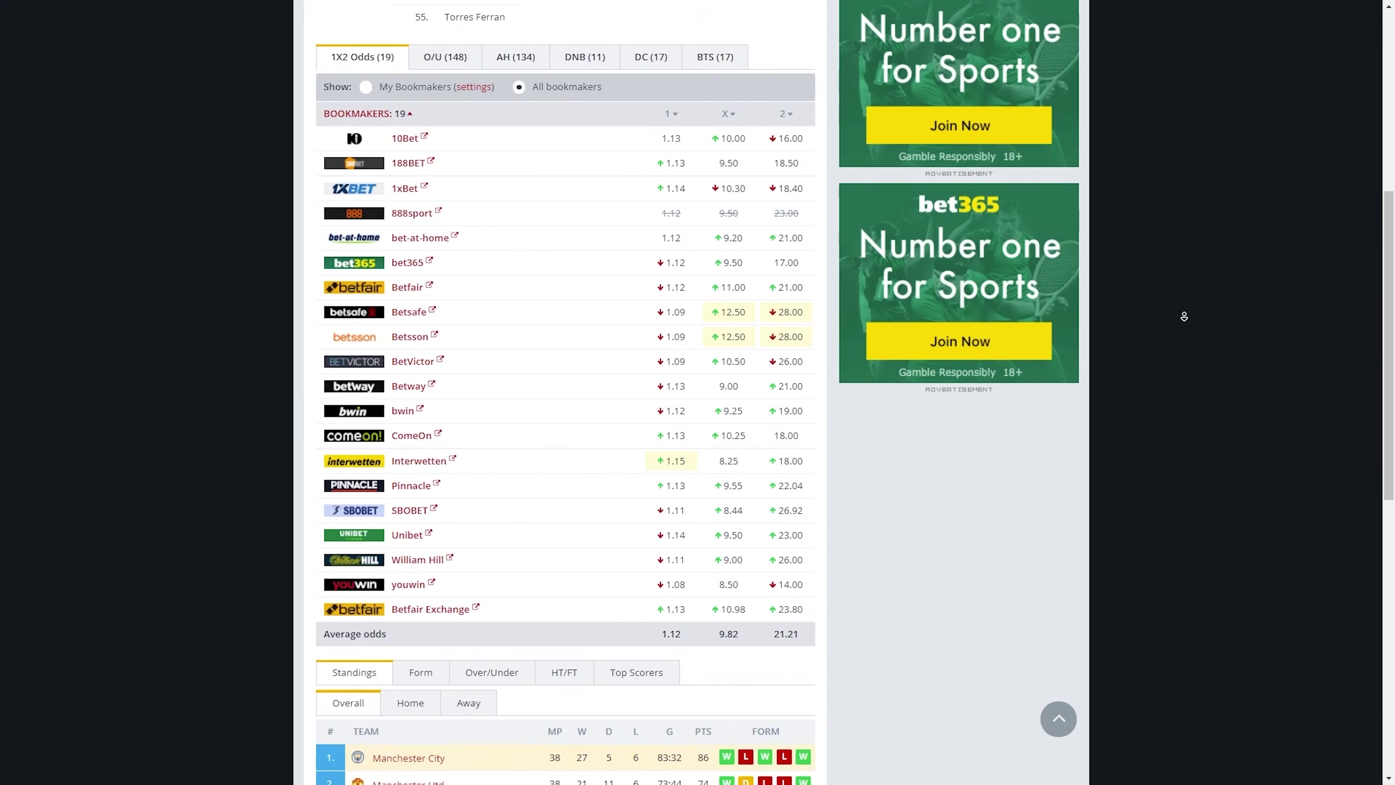
{"action": "scroll", "coordinate": [1183, 316], "scroll_direction": "down", "scroll_amount": 4}
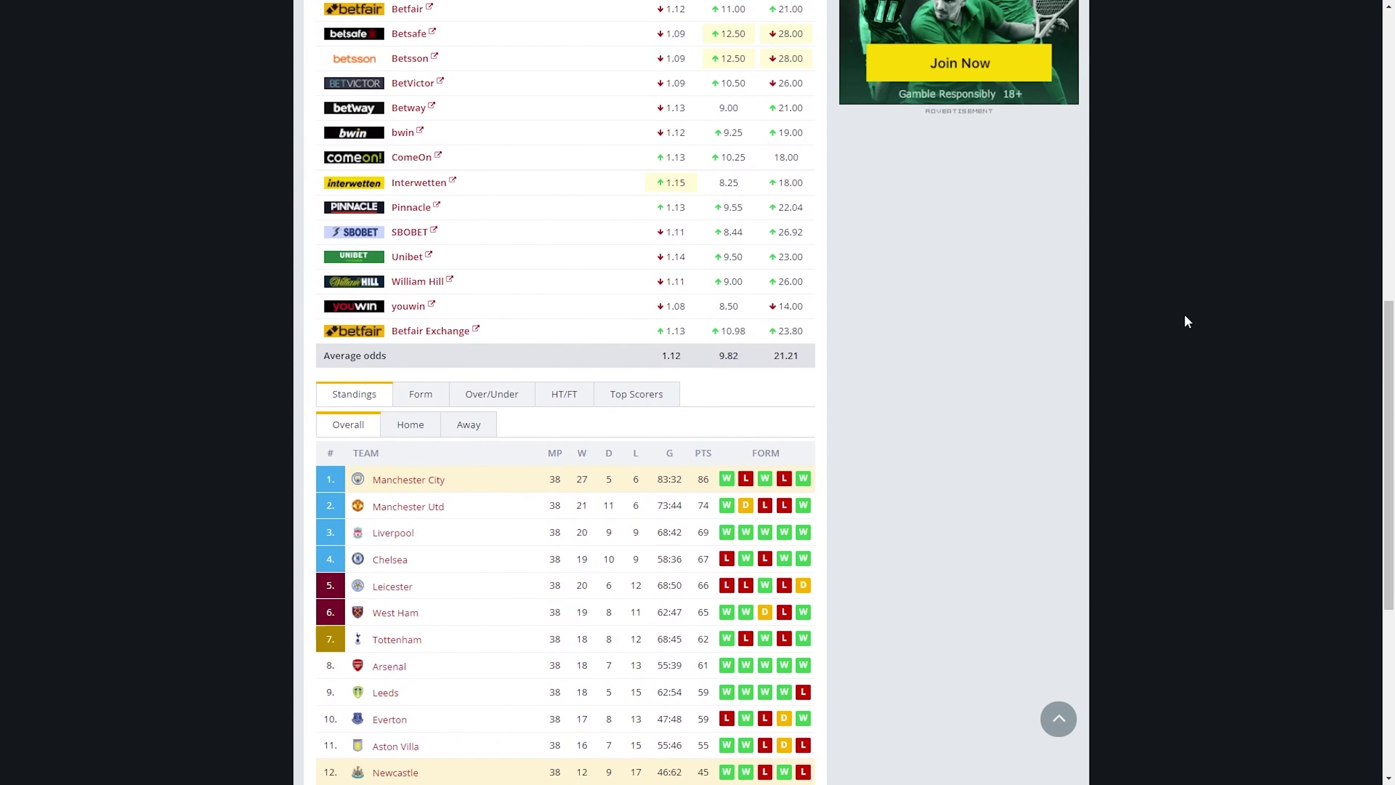
{"action": "mouse_move", "coordinate": [680, 215]}
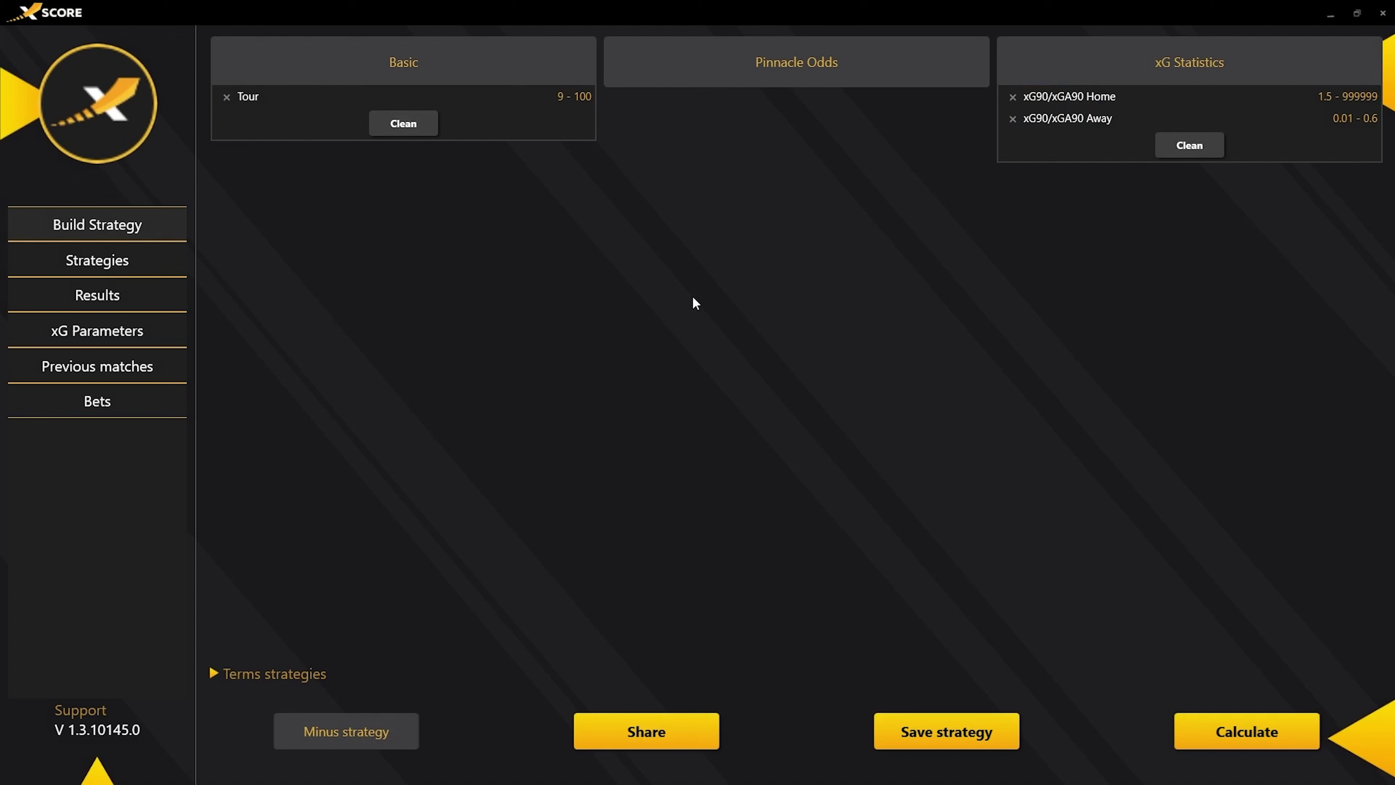
Add the Pinnacle 1 Opening Pin odds filter with minimum 2.
{"action": "left_click", "coordinate": [737, 80]}
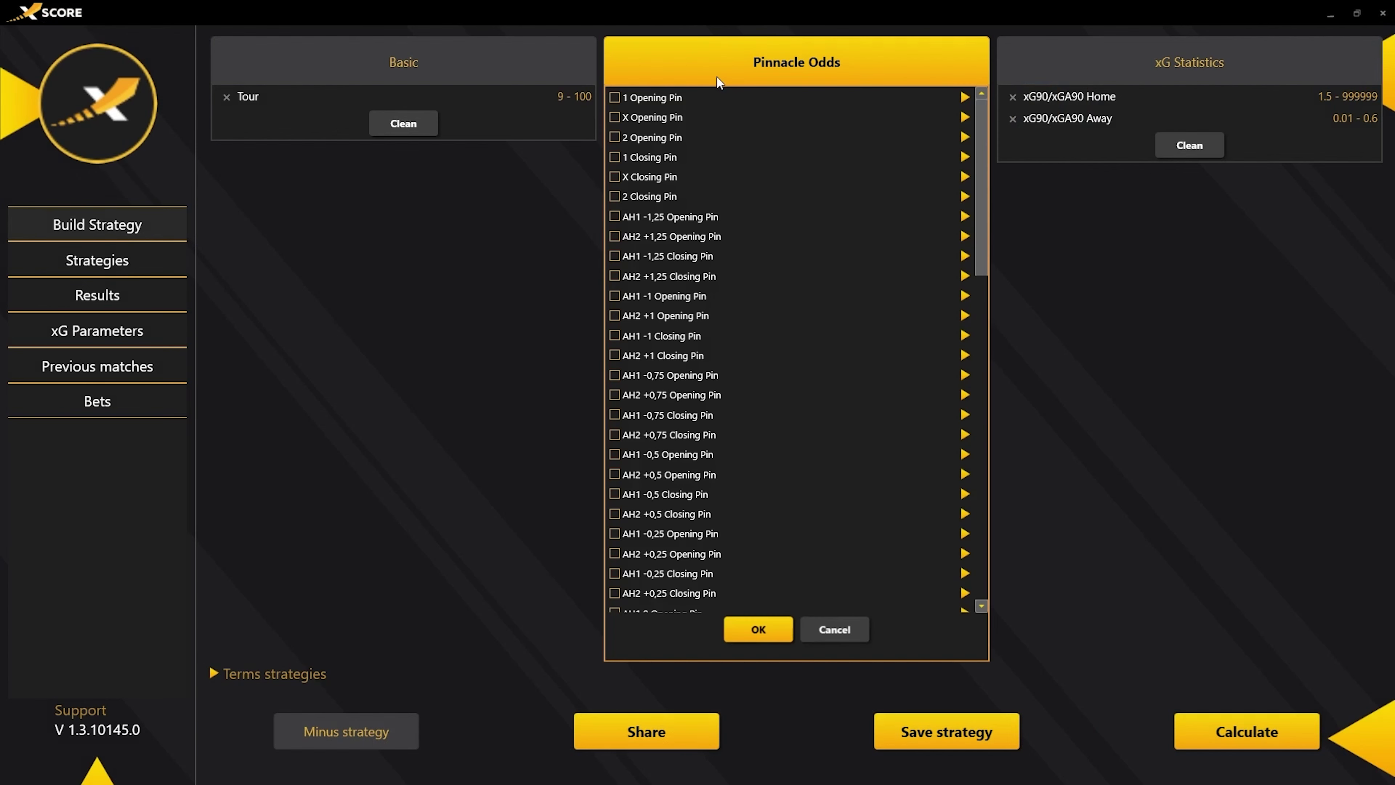
{"action": "left_click", "coordinate": [613, 97]}
{"action": "left_click", "coordinate": [965, 98]}
{"action": "type", "text": "2"}
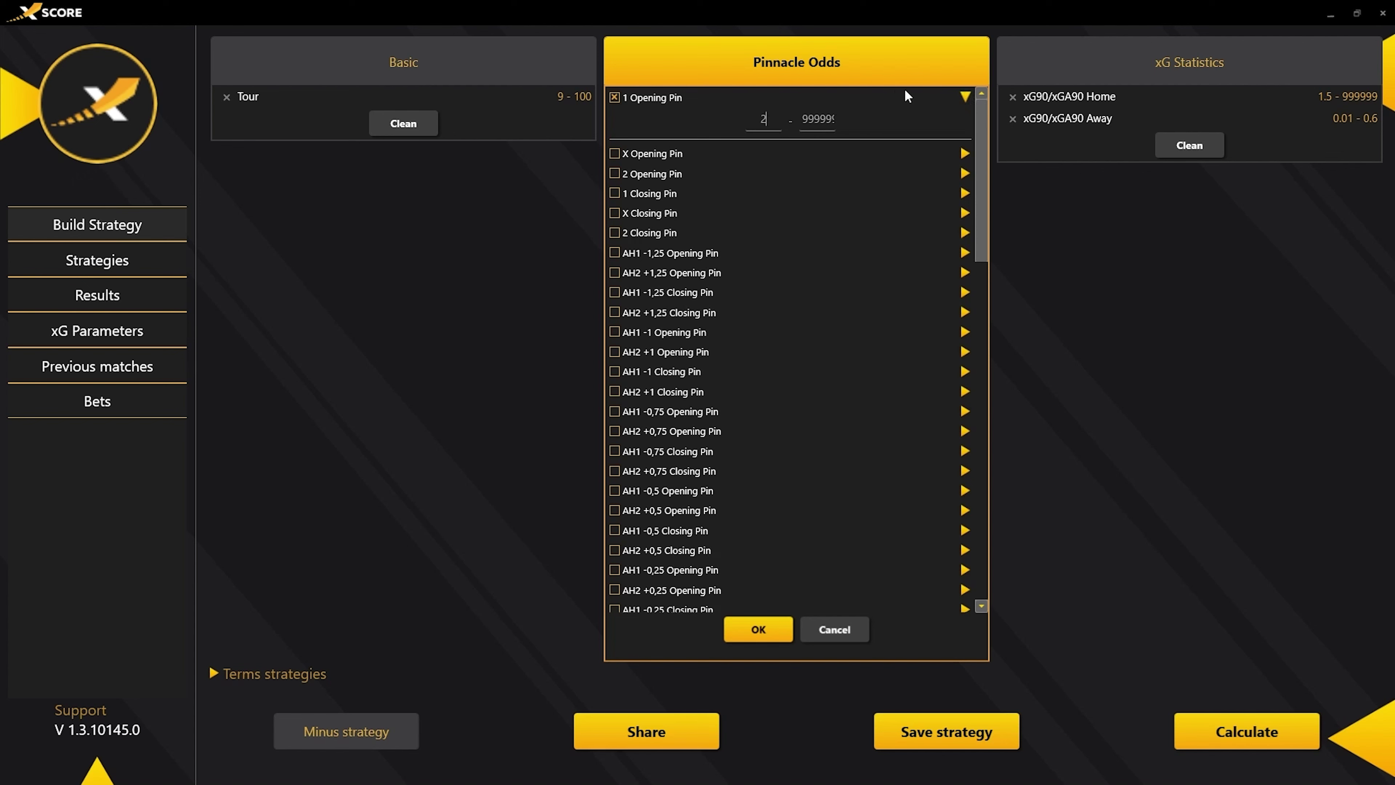
{"action": "left_click", "coordinate": [965, 98]}
Set the O 2,5 Opening Pin minimum to 2, confirm, and recalculate the strategy.
{"action": "left_click_drag", "start_coordinate": [979, 124], "coordinate": [990, 430]}
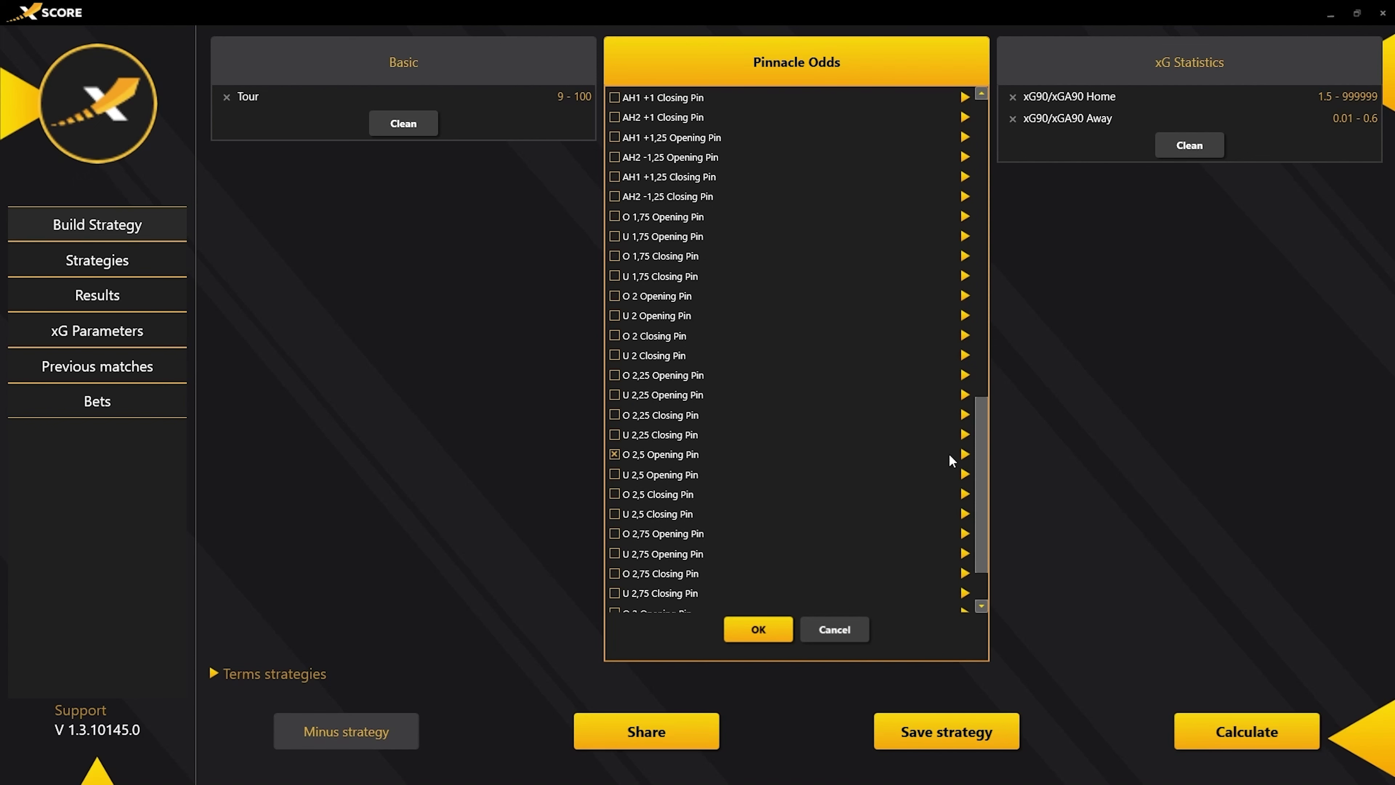
{"action": "left_click", "coordinate": [965, 454]}
{"action": "left_click", "coordinate": [750, 471]}
{"action": "type", "text": "2"}
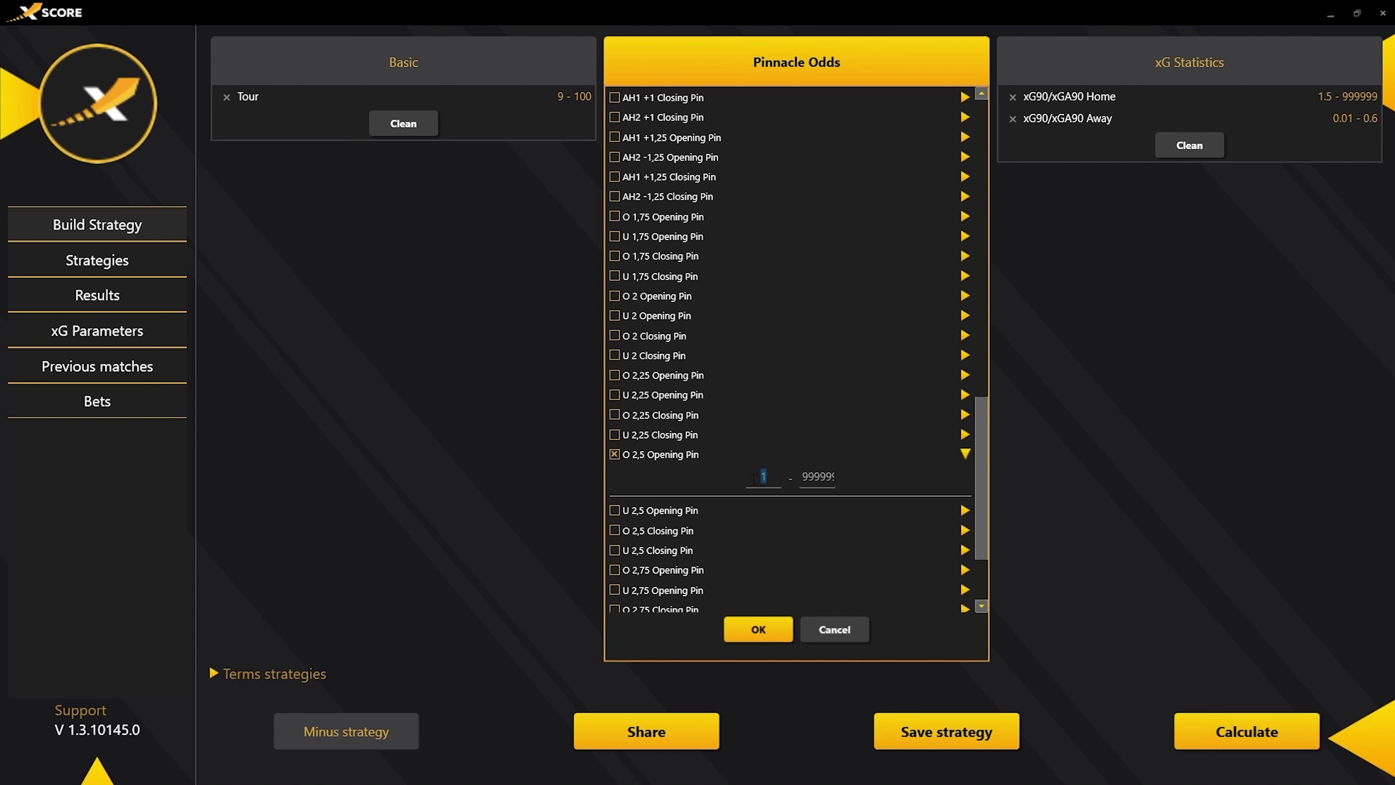
{"action": "left_click", "coordinate": [965, 453]}
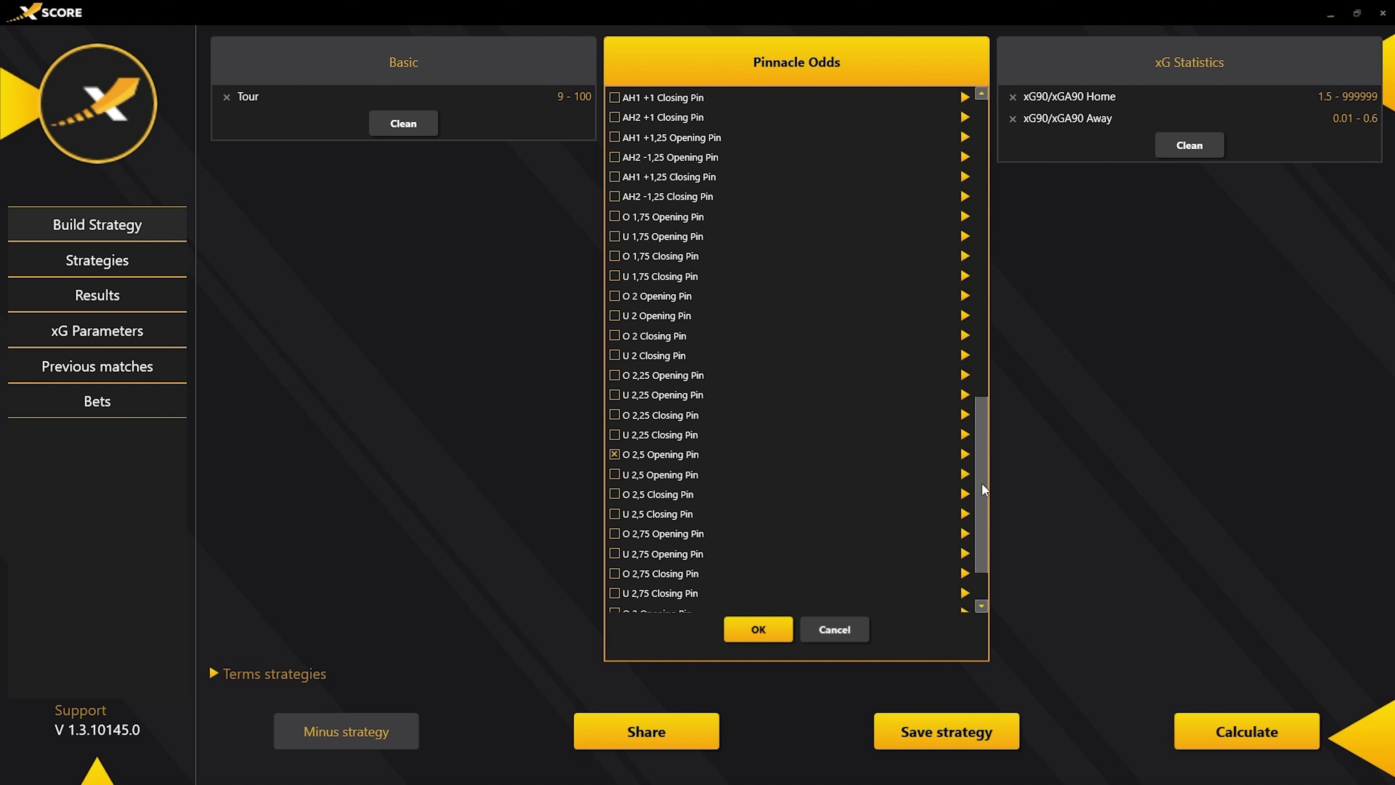
{"action": "left_click", "coordinate": [753, 631]}
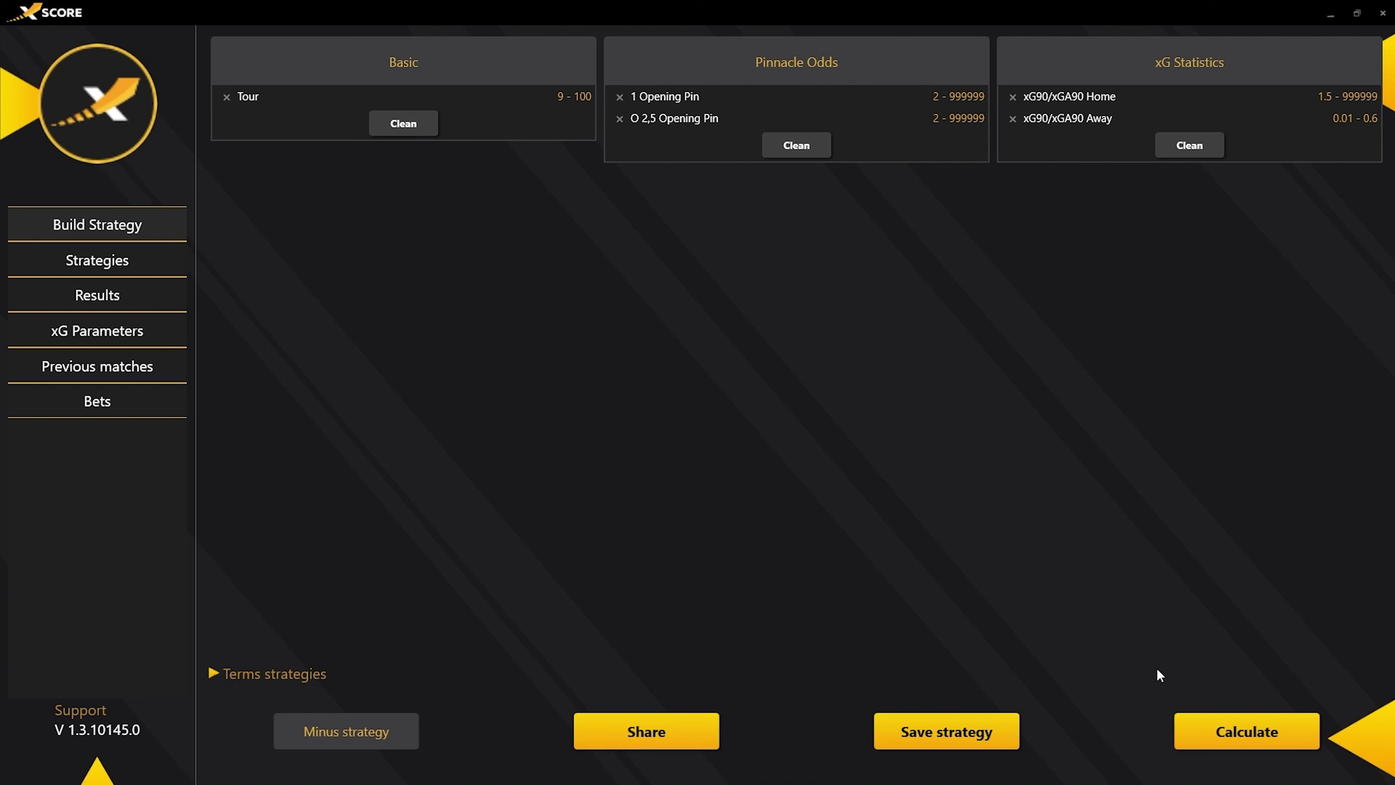
{"action": "left_click", "coordinate": [1201, 722]}
{"action": "left_click", "coordinate": [144, 298]}
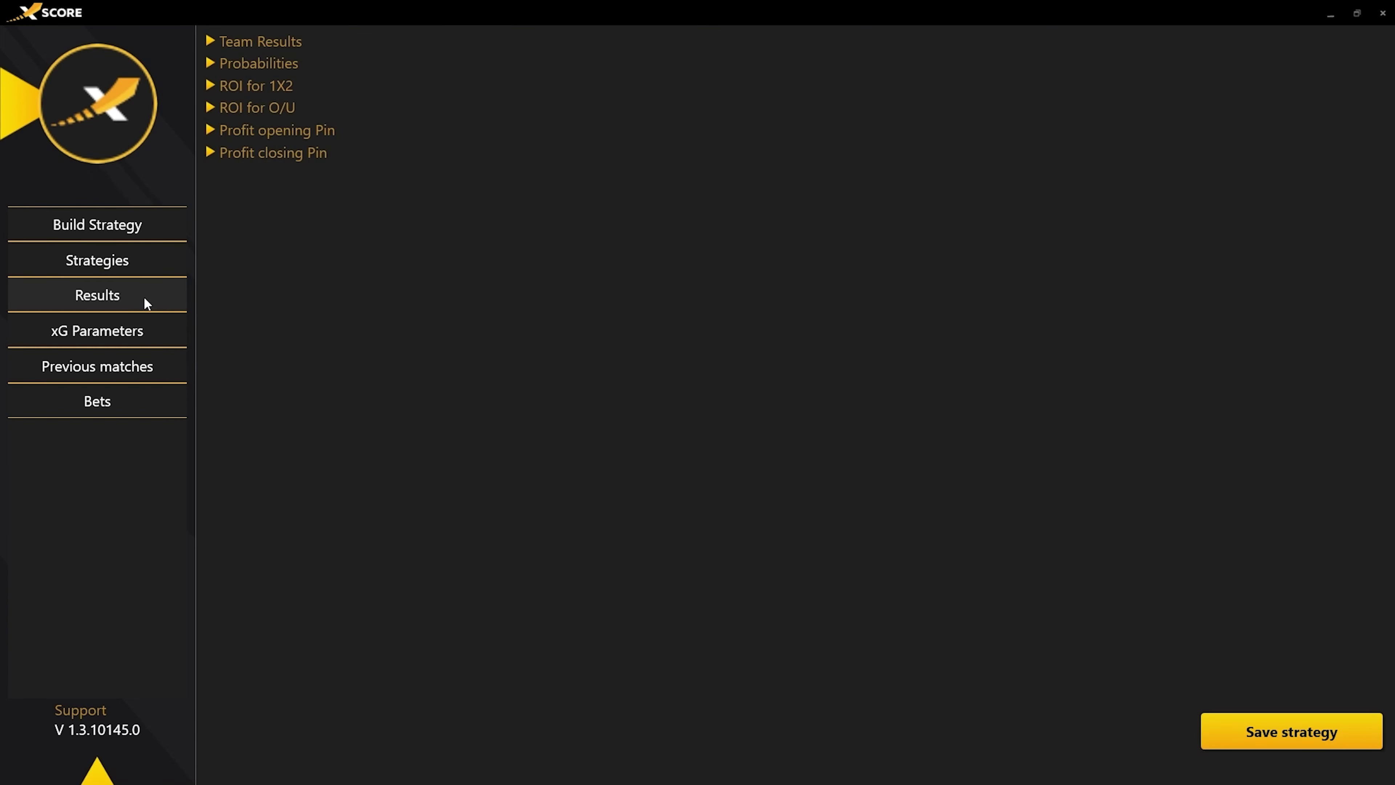
{"action": "left_click", "coordinate": [208, 132]}
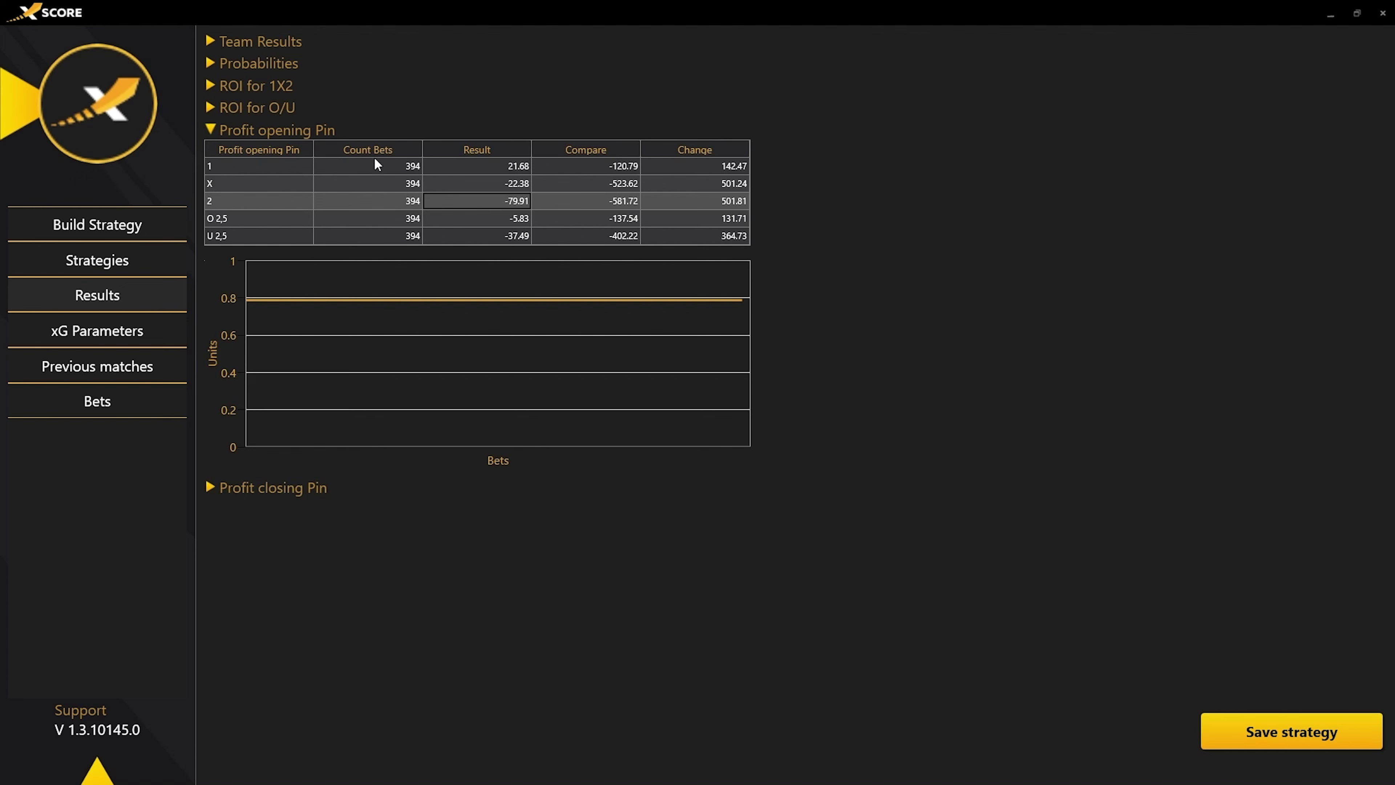
{"action": "left_click", "coordinate": [386, 162]}
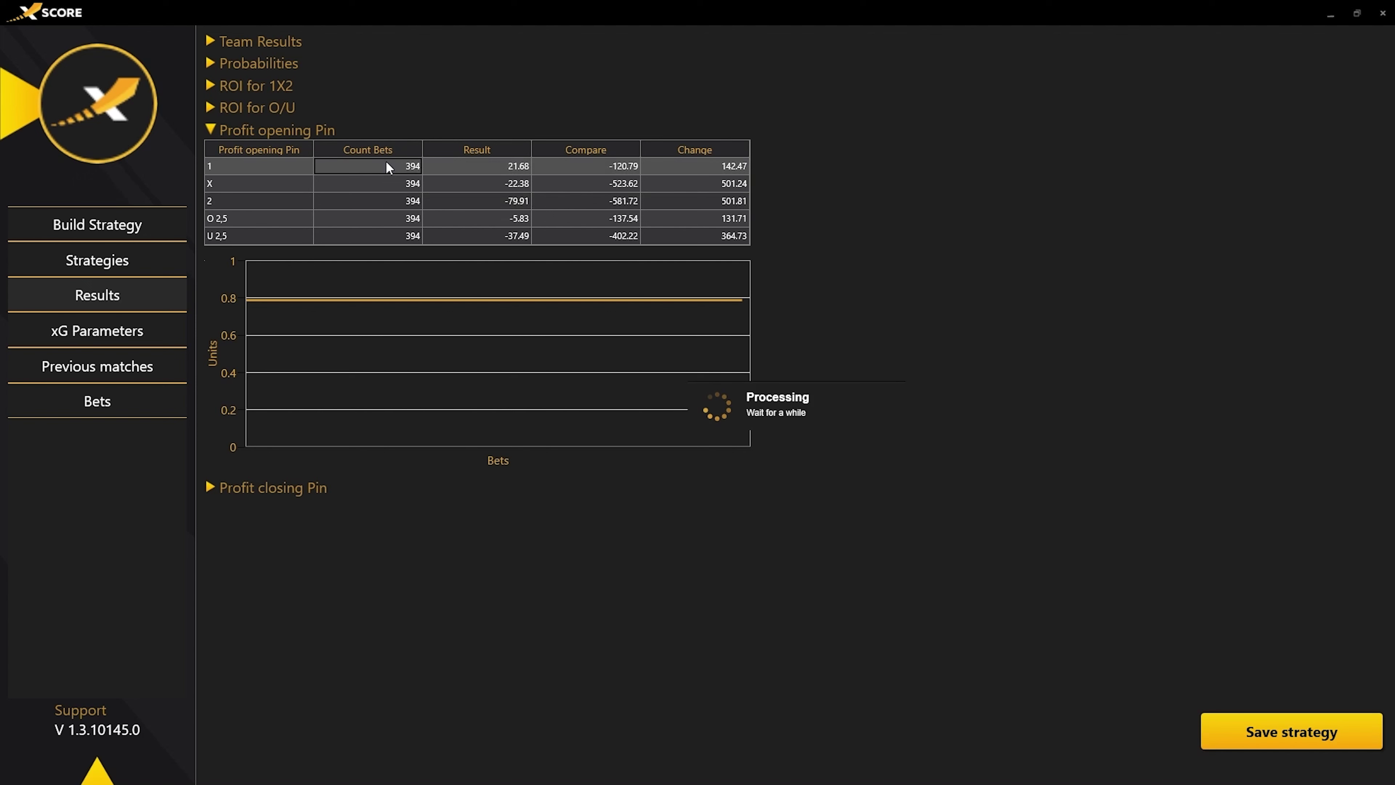
{"action": "left_click", "coordinate": [467, 168]}
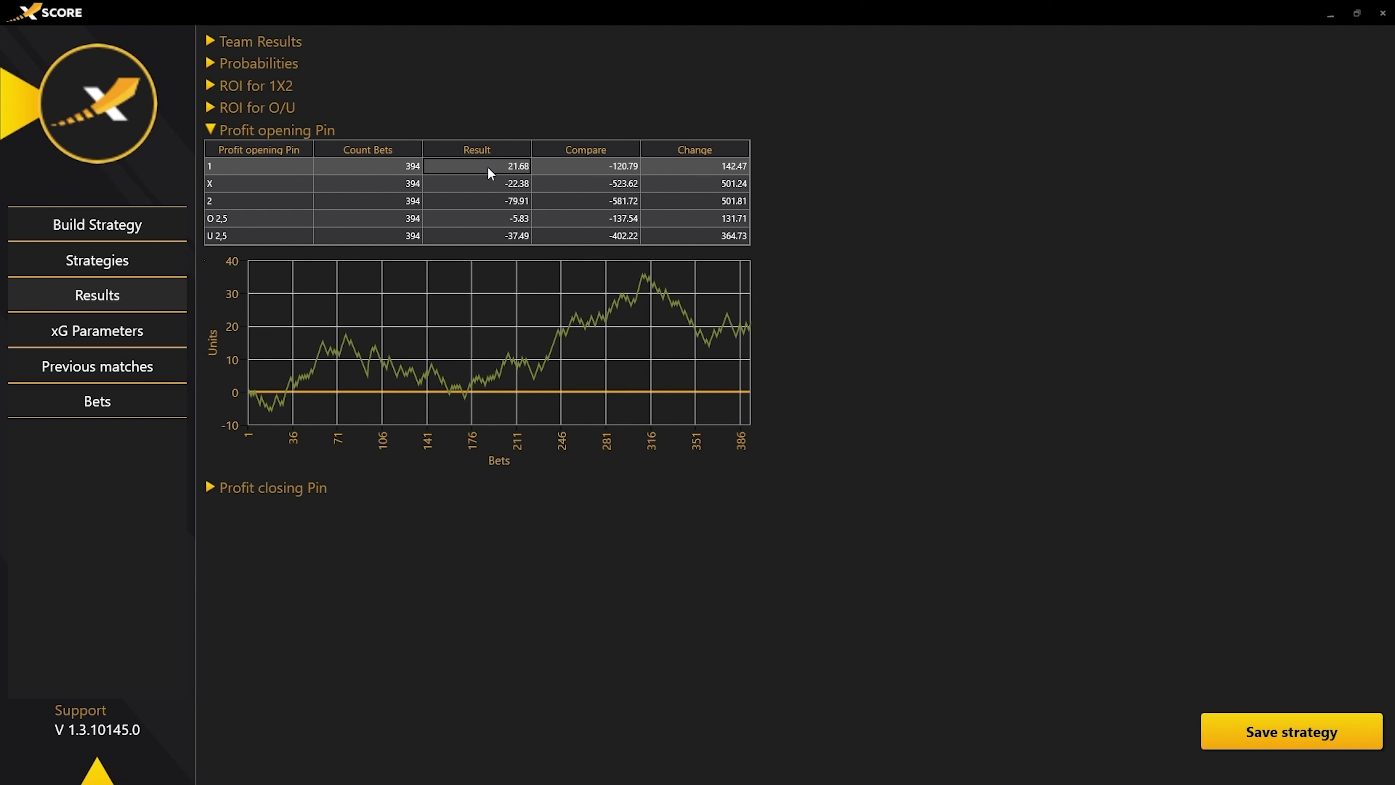
{"action": "left_click", "coordinate": [180, 222]}
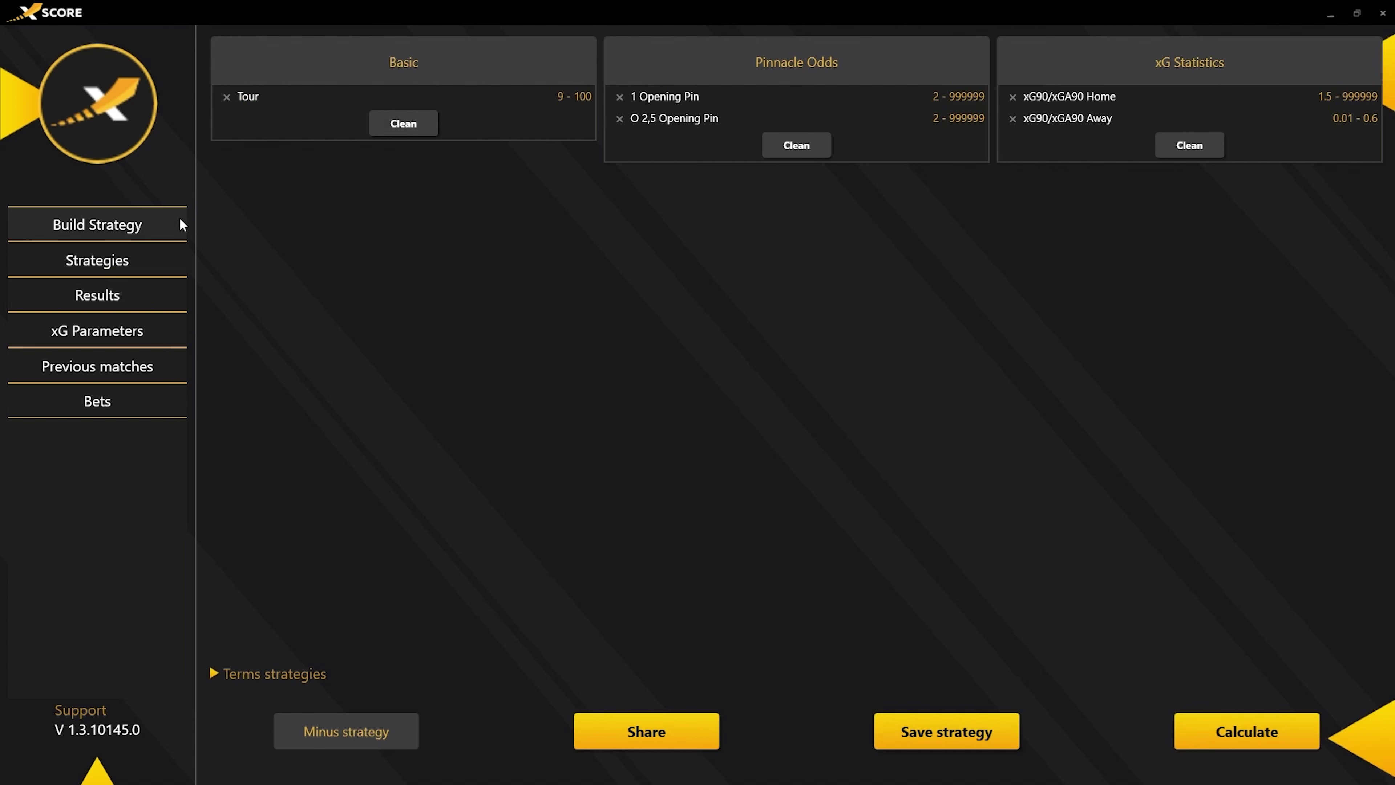
Open the Bets list showing the five matches that fit the strategy, with their opening odds.
{"action": "left_click", "coordinate": [167, 410]}
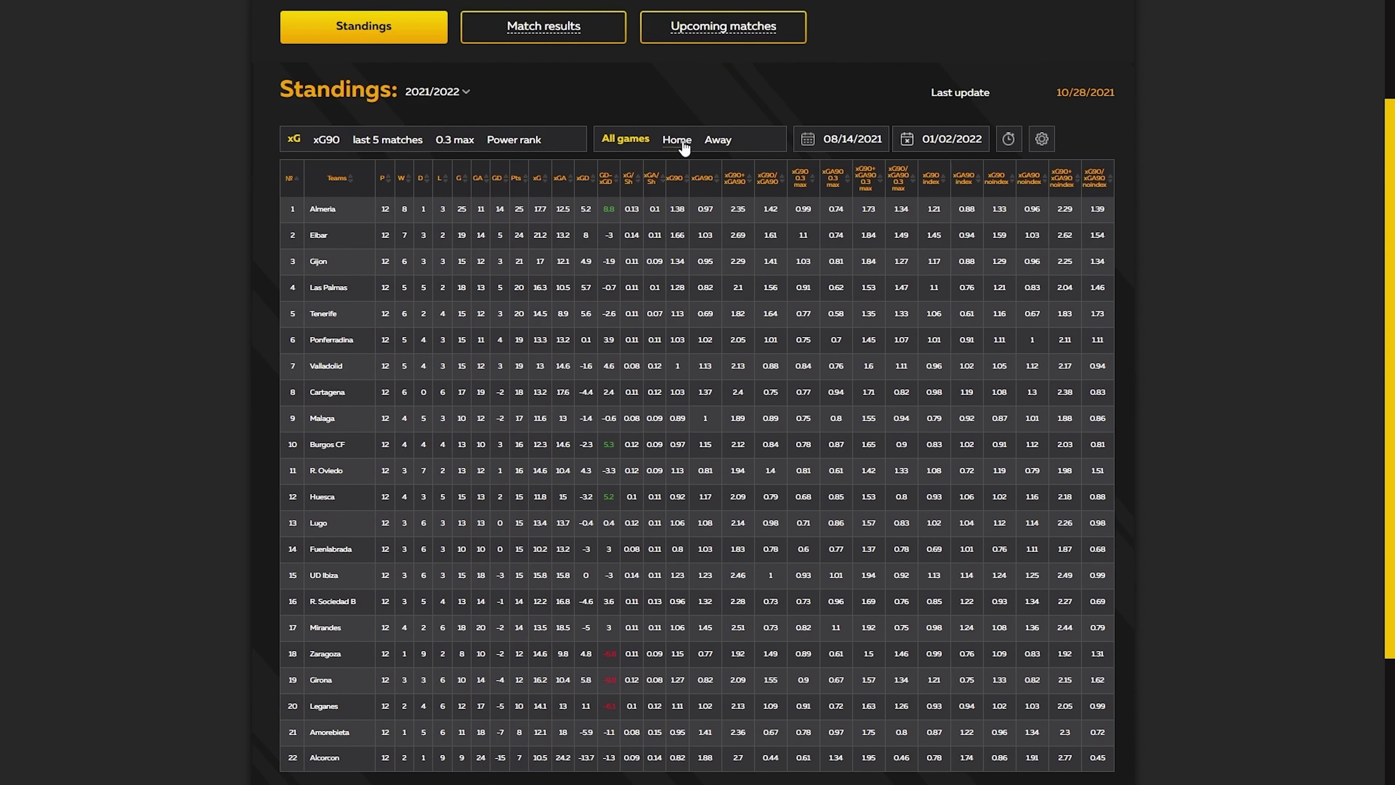
Rank home standings by xG90/xGA90, then sort away standings by xG90/xGA90 ascending.
{"action": "left_click", "coordinate": [681, 140]}
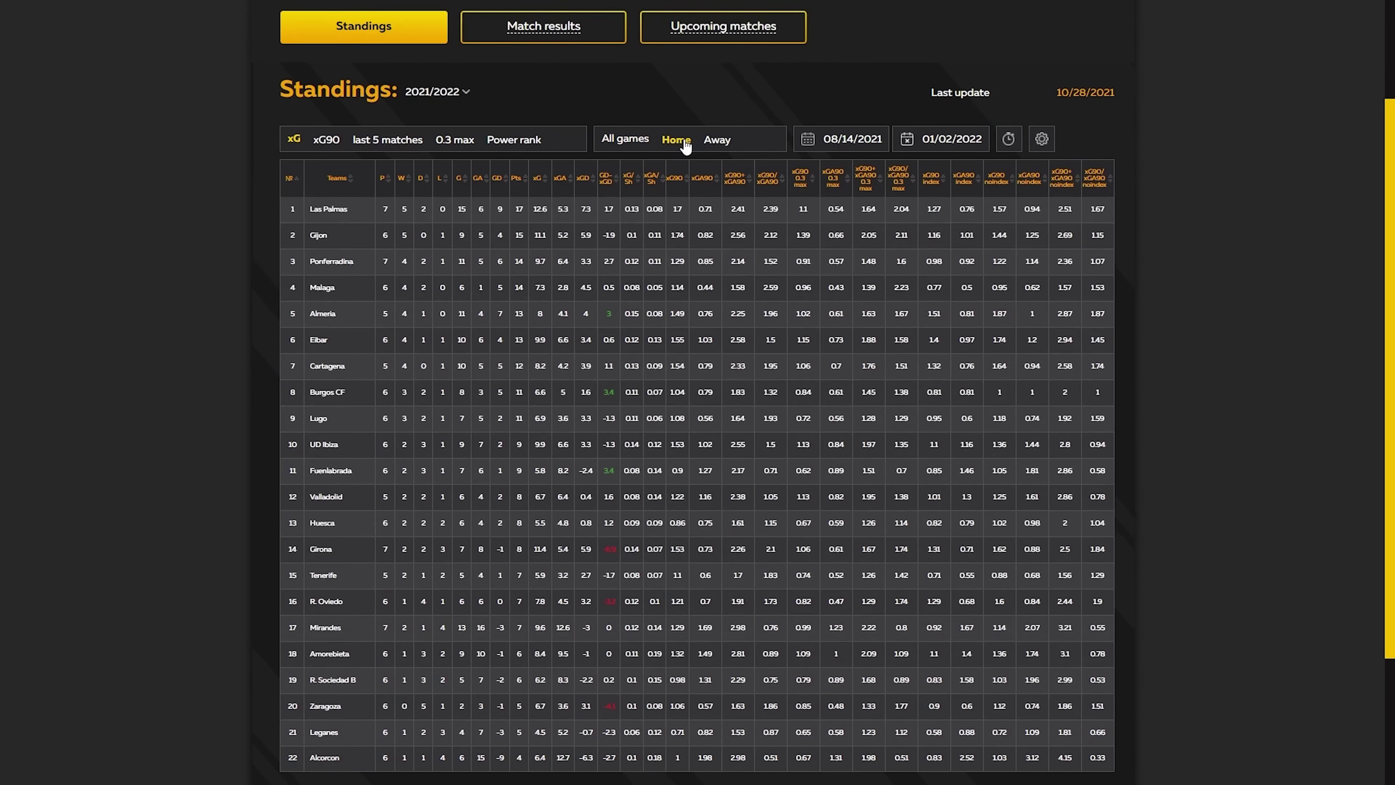
{"action": "left_click", "coordinate": [782, 175]}
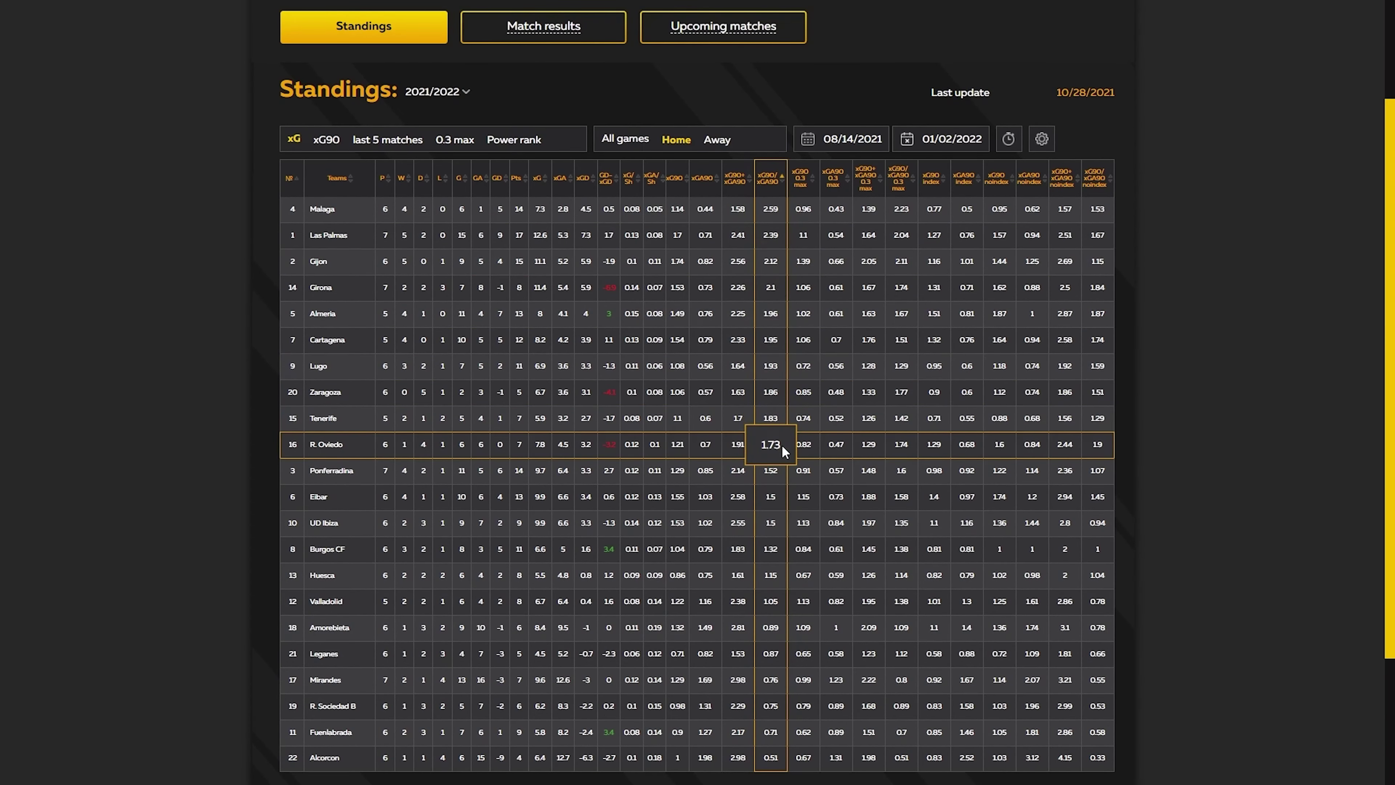
{"action": "left_click", "coordinate": [727, 146]}
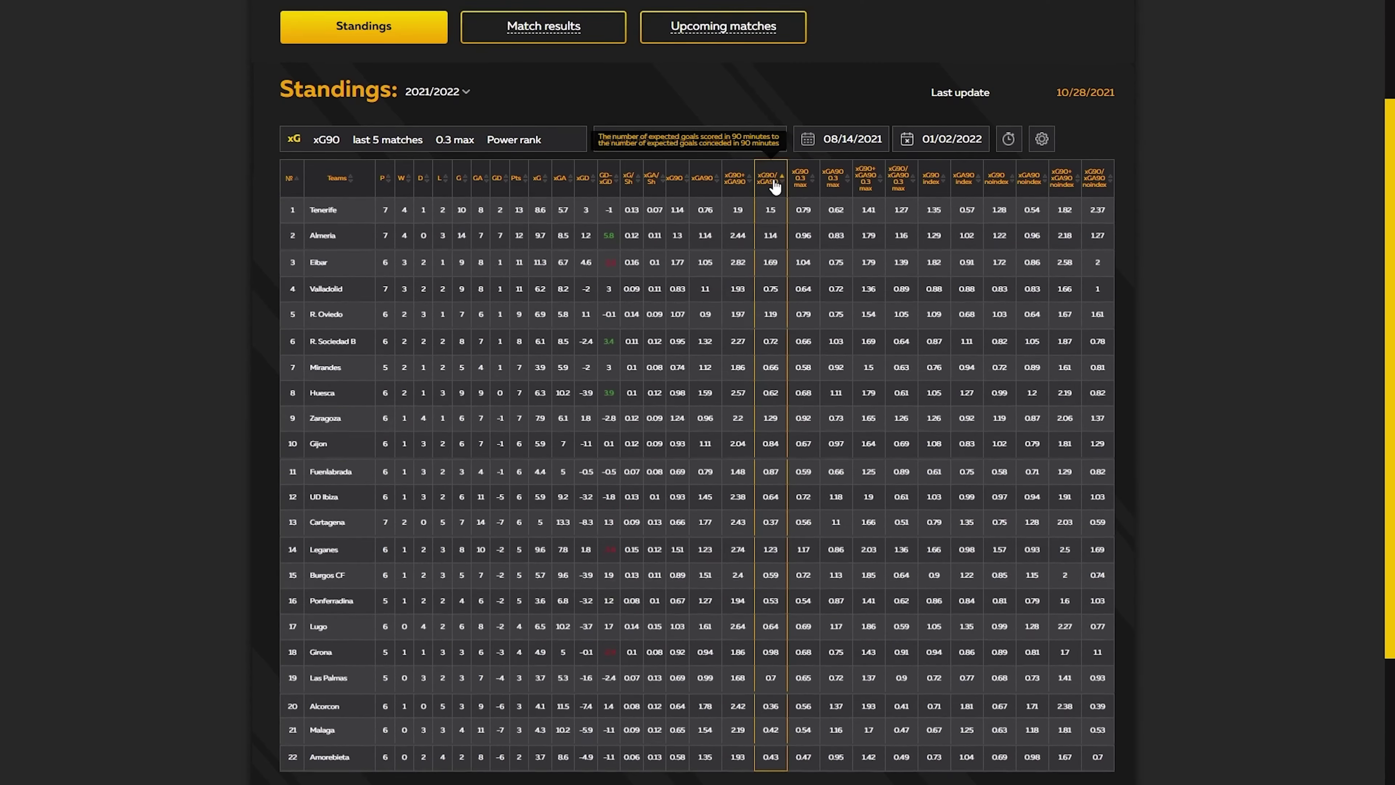
{"action": "left_click", "coordinate": [784, 181]}
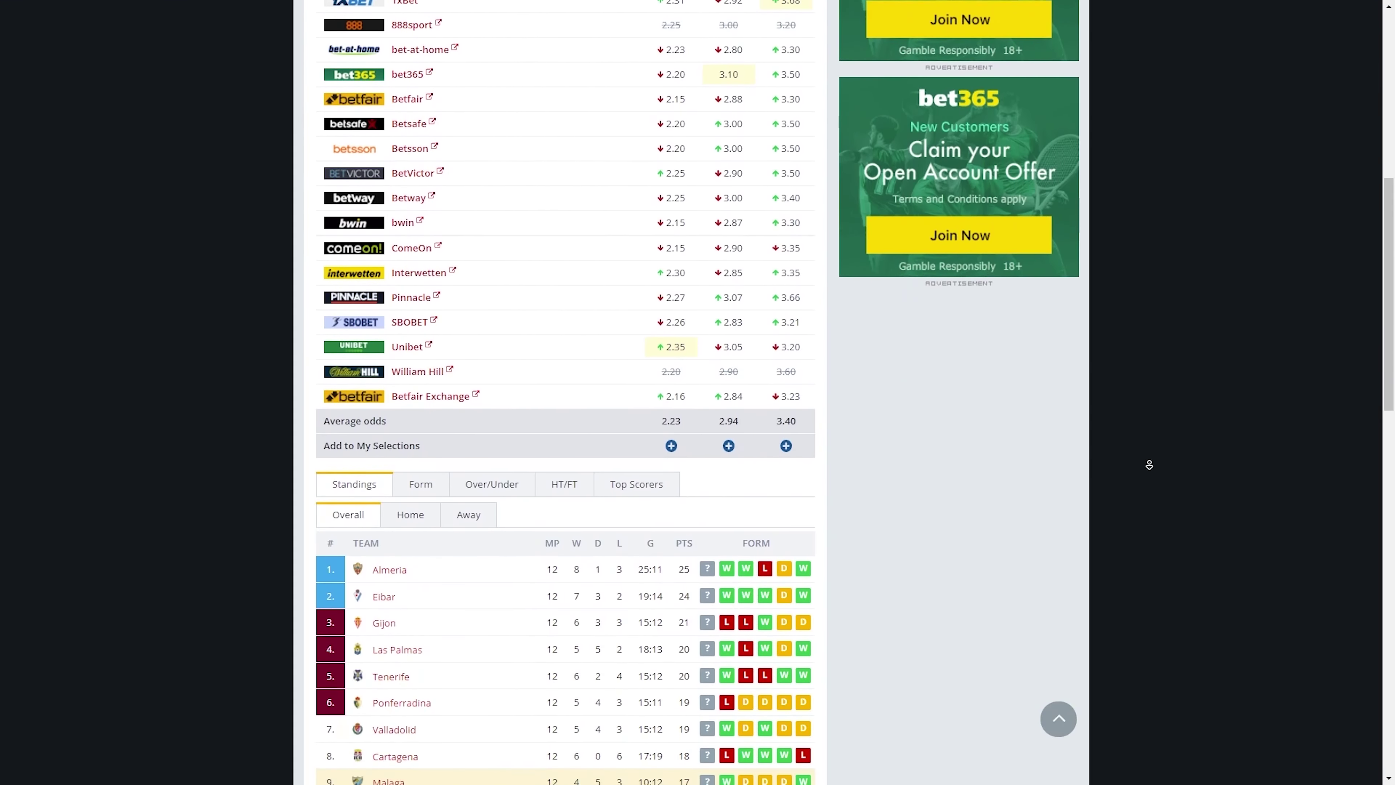
View Pinnacle's home-win odds archive for Real Oviedo v Malaga, confirming the 2.41 opening price.
{"action": "left_click", "coordinate": [1149, 462]}
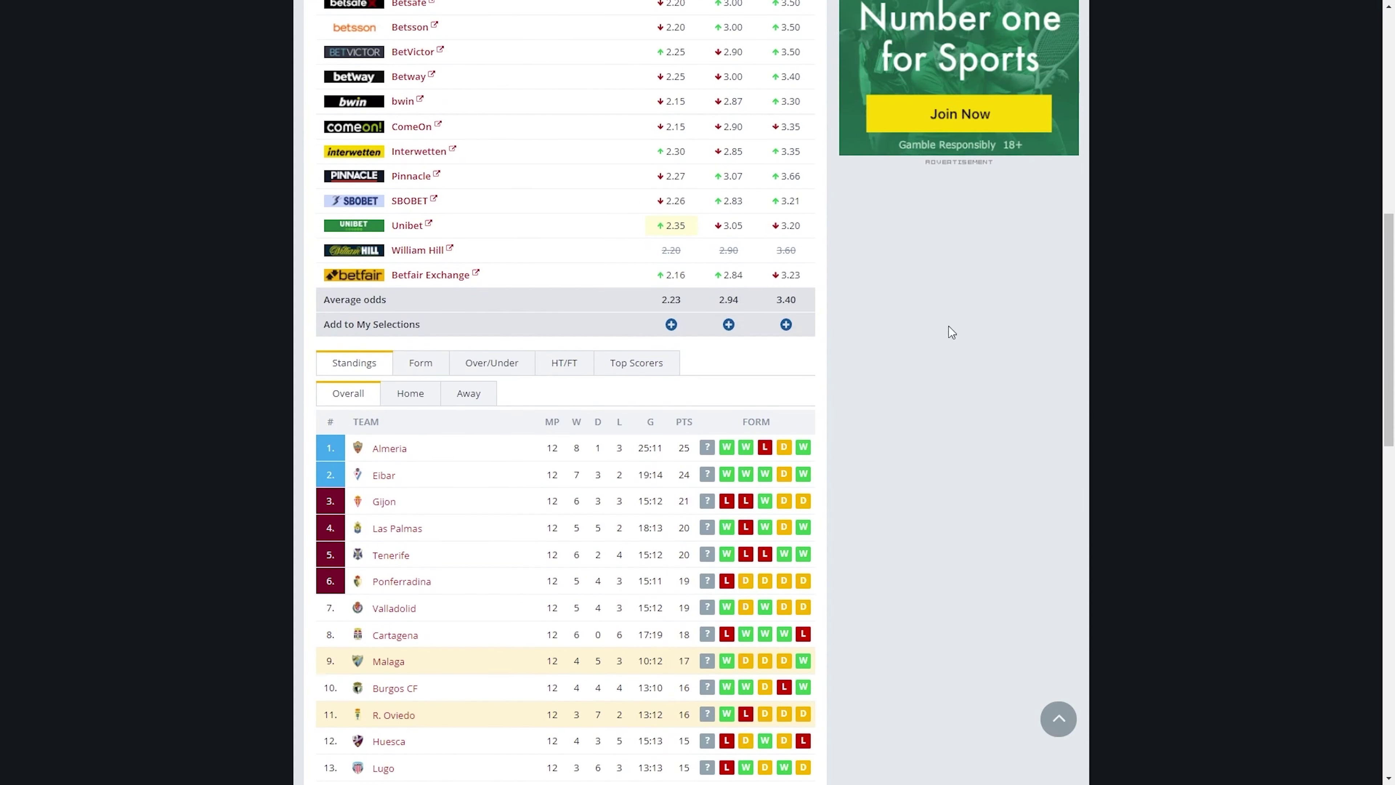
{"action": "mouse_move", "coordinate": [679, 177]}
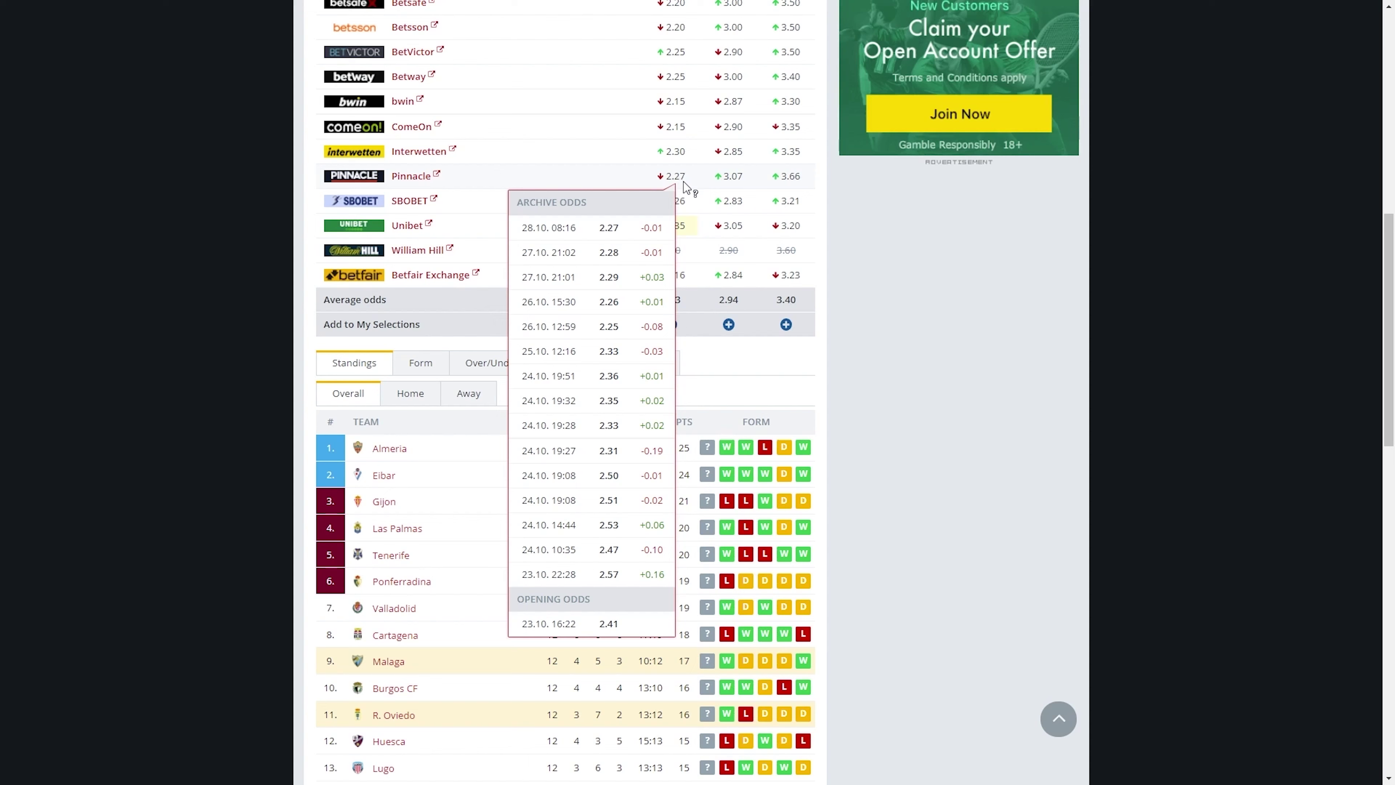
{"action": "scroll", "coordinate": [1058, 360], "scroll_direction": "up", "scroll_amount": 12}
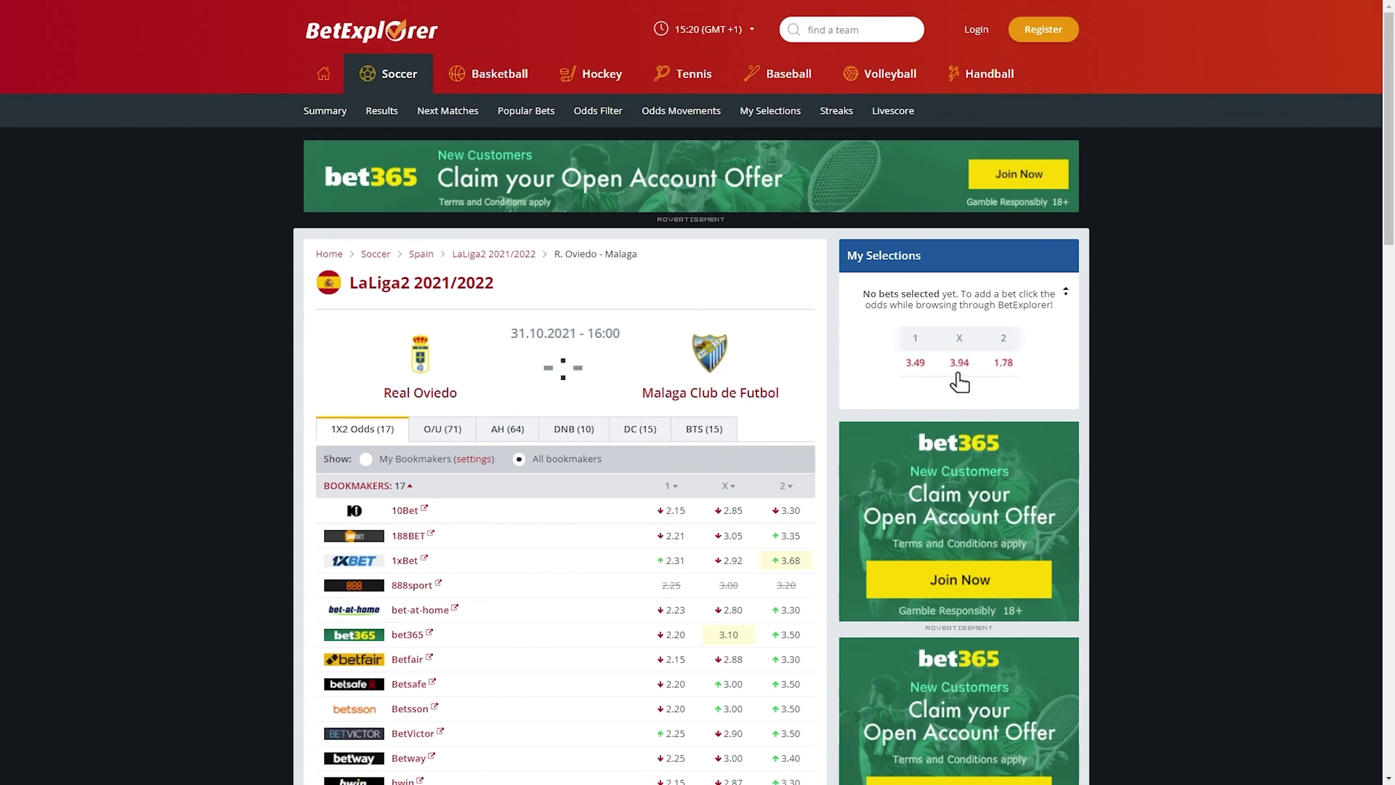
Check Pinnacle's over 2.5 odds for Real Oviedo v Malaga: opened 2.50, now 2.78.
{"action": "left_click", "coordinate": [453, 433]}
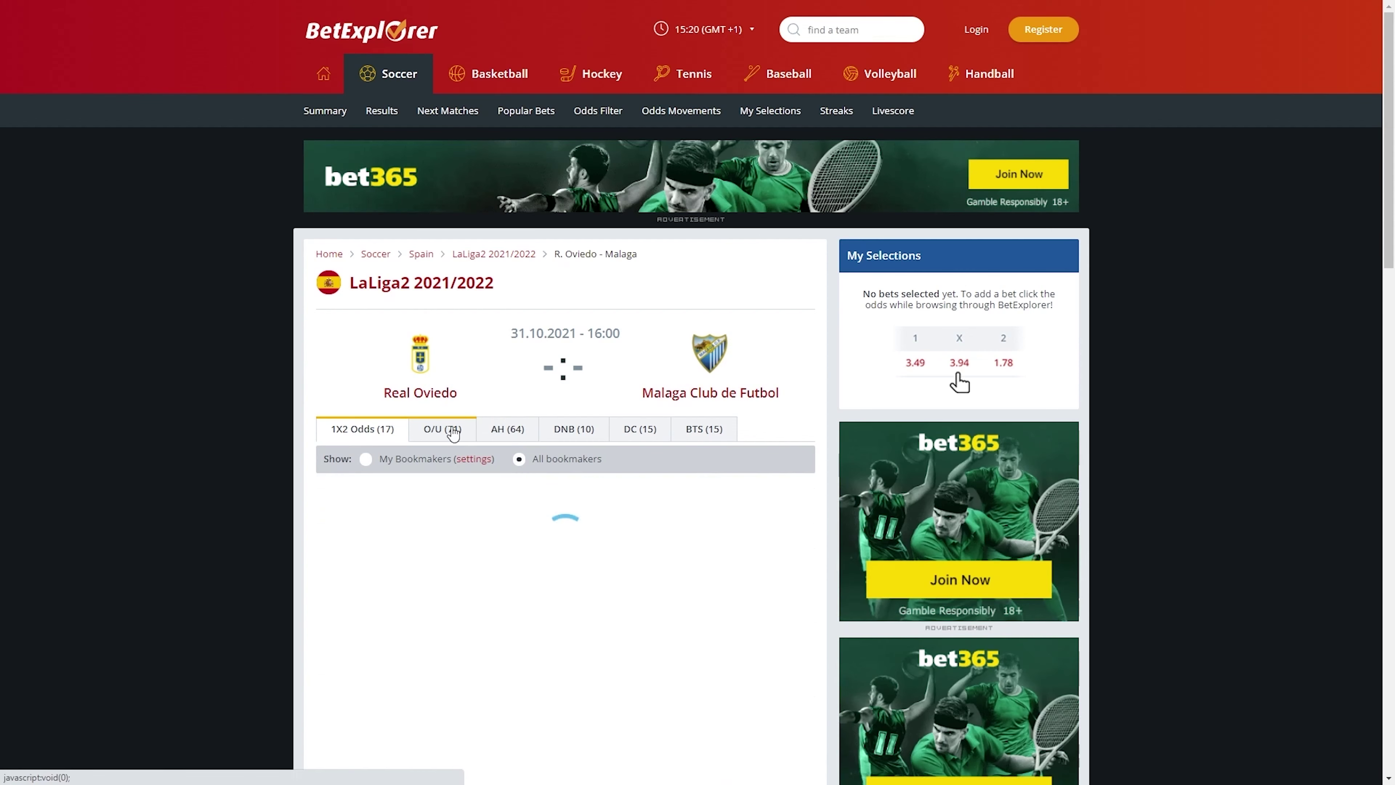
{"action": "scroll", "coordinate": [1129, 387], "scroll_direction": "down", "scroll_amount": 3}
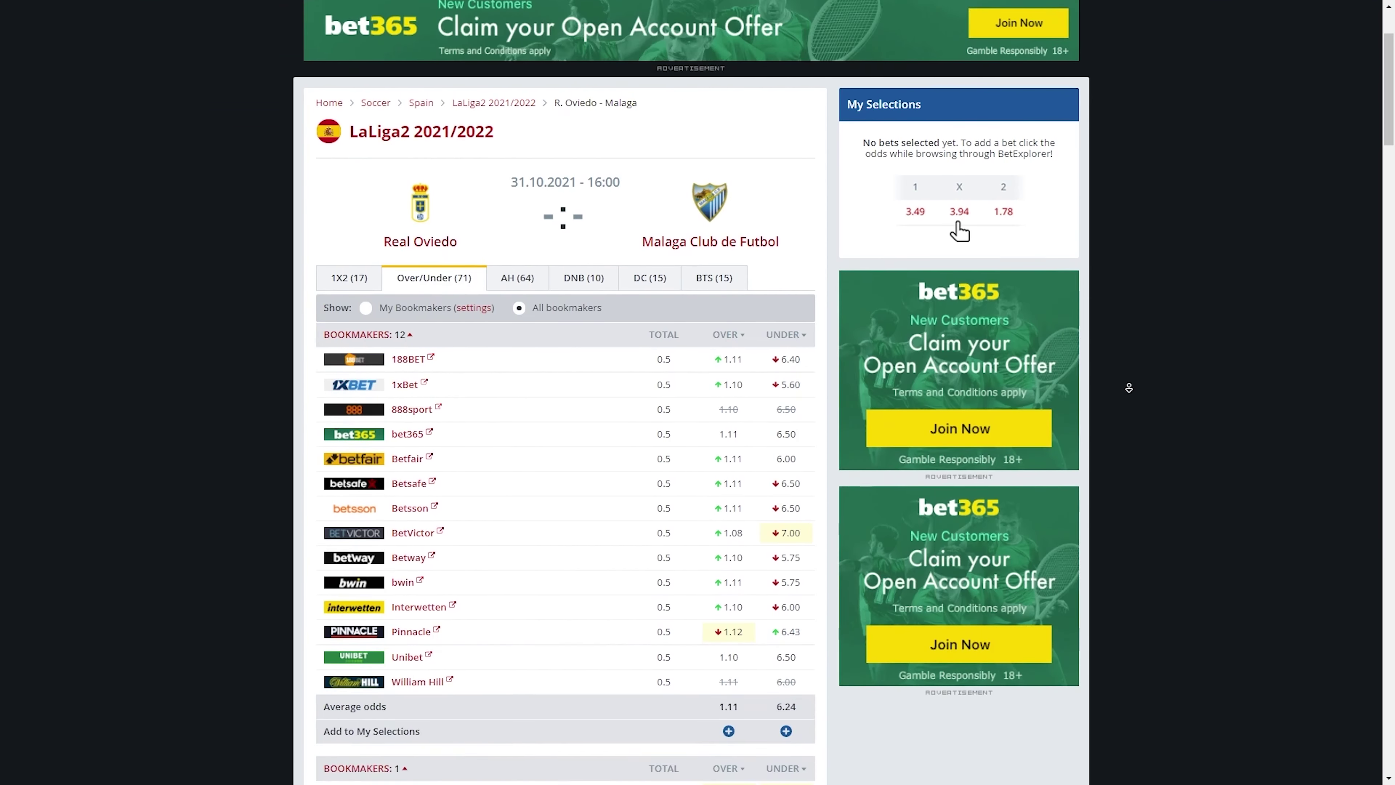
{"action": "scroll", "coordinate": [1128, 387], "scroll_direction": "down", "scroll_amount": 12}
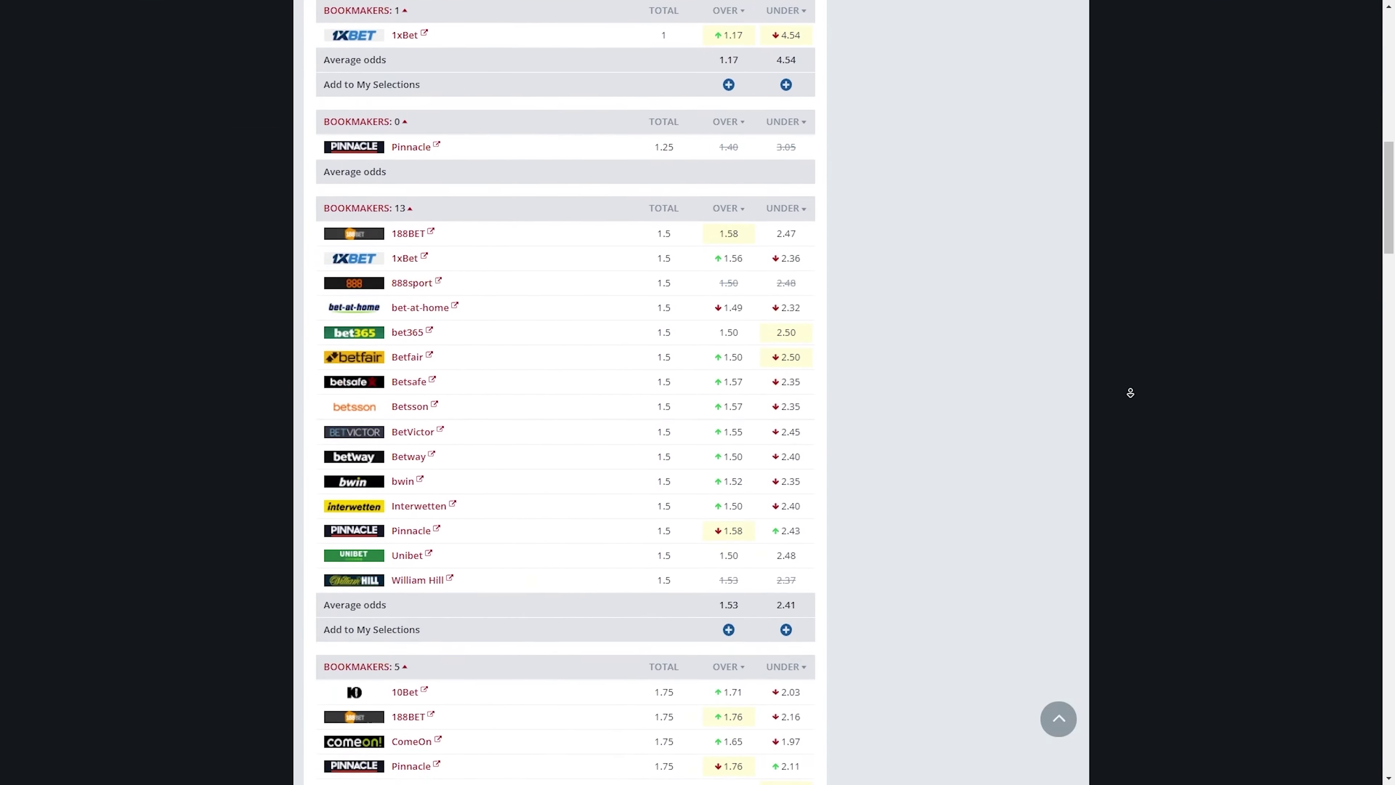
{"action": "scroll", "coordinate": [1131, 392], "scroll_direction": "down", "scroll_amount": 12}
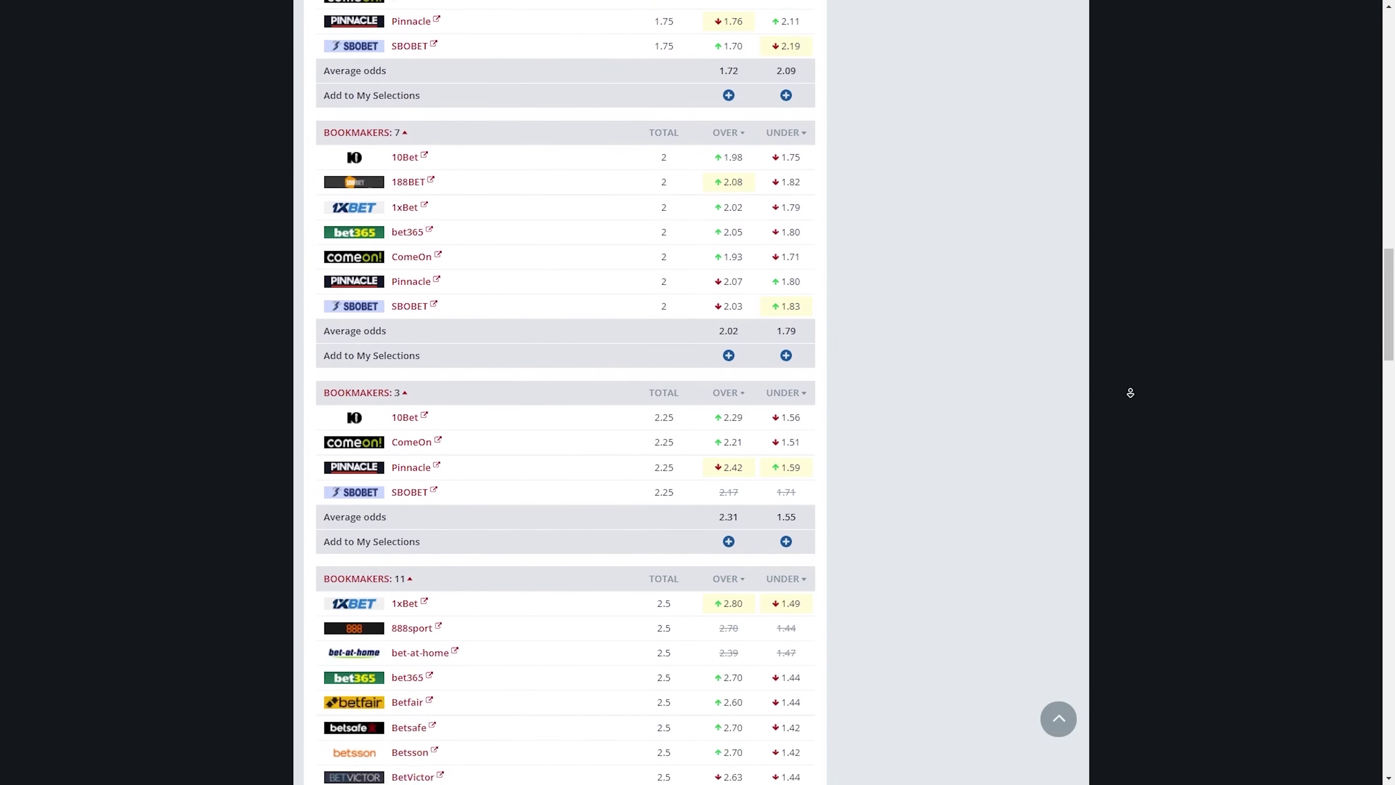
{"action": "scroll", "coordinate": [1130, 392], "scroll_direction": "down", "scroll_amount": 12}
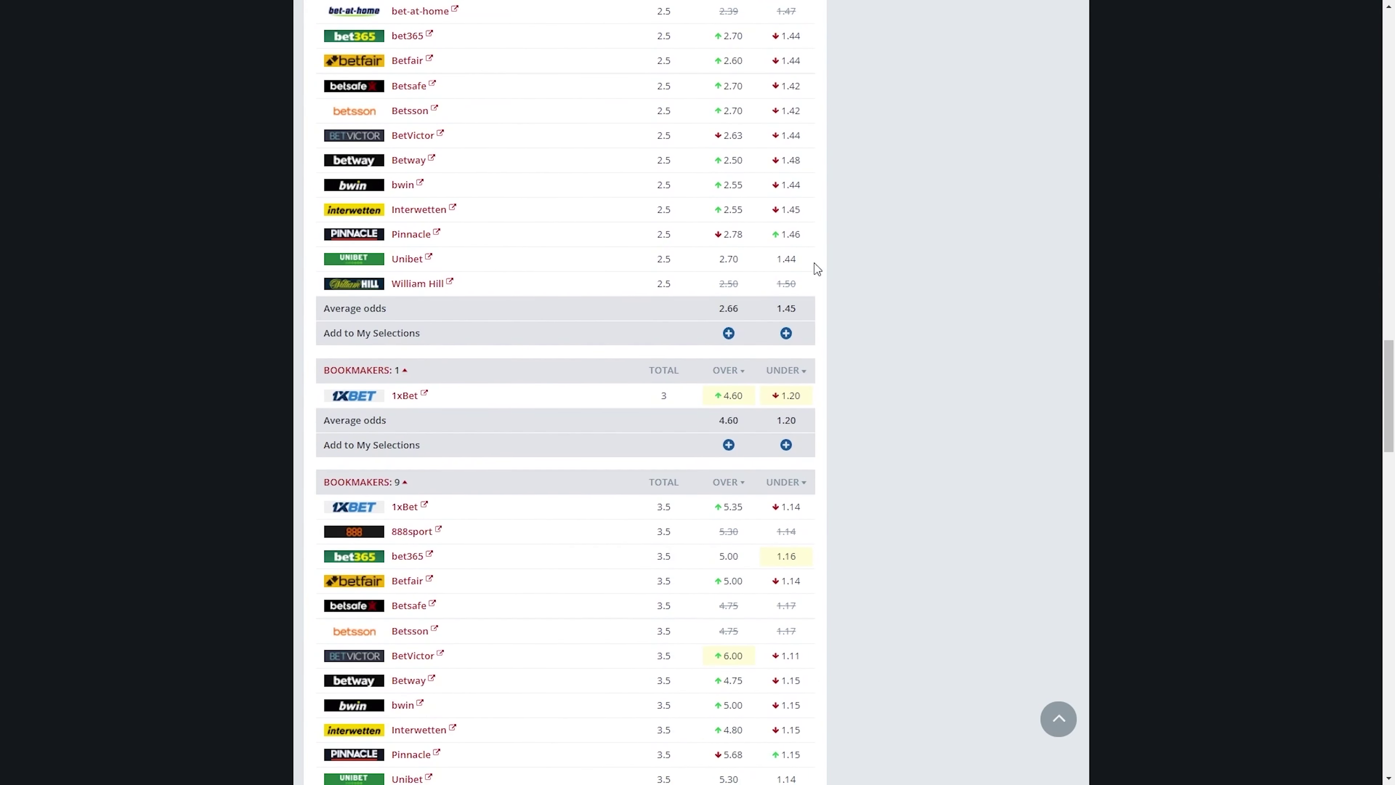
{"action": "mouse_move", "coordinate": [734, 241]}
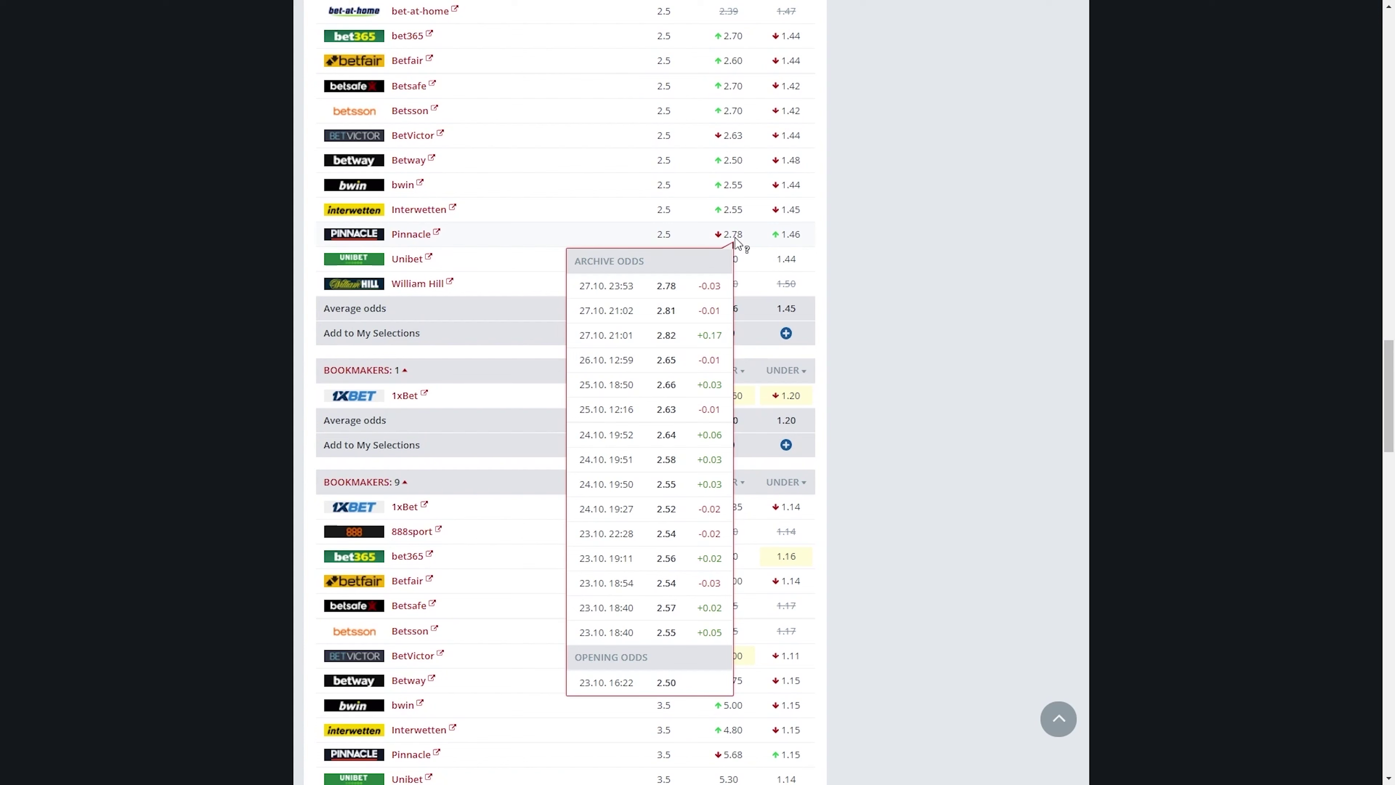